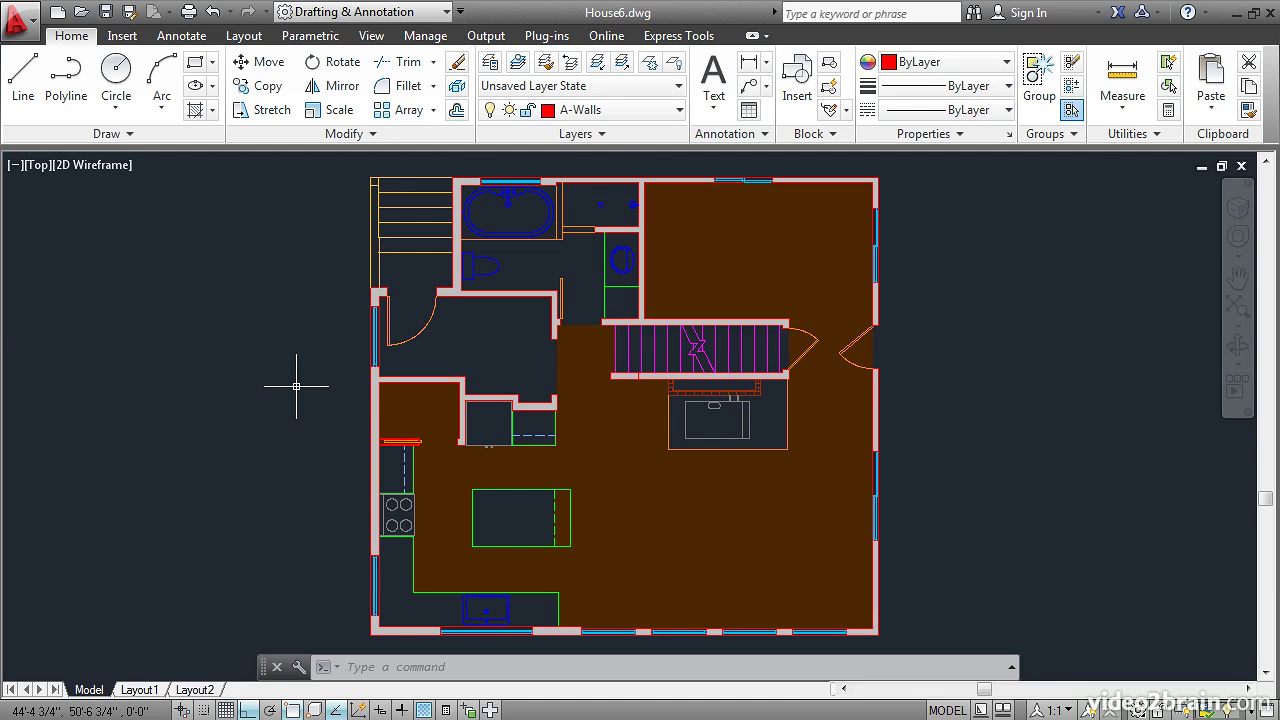
# Step: Set the current object lineweight to 0.70 mm in the Lineweight Settings
pyautogui.write('LW')
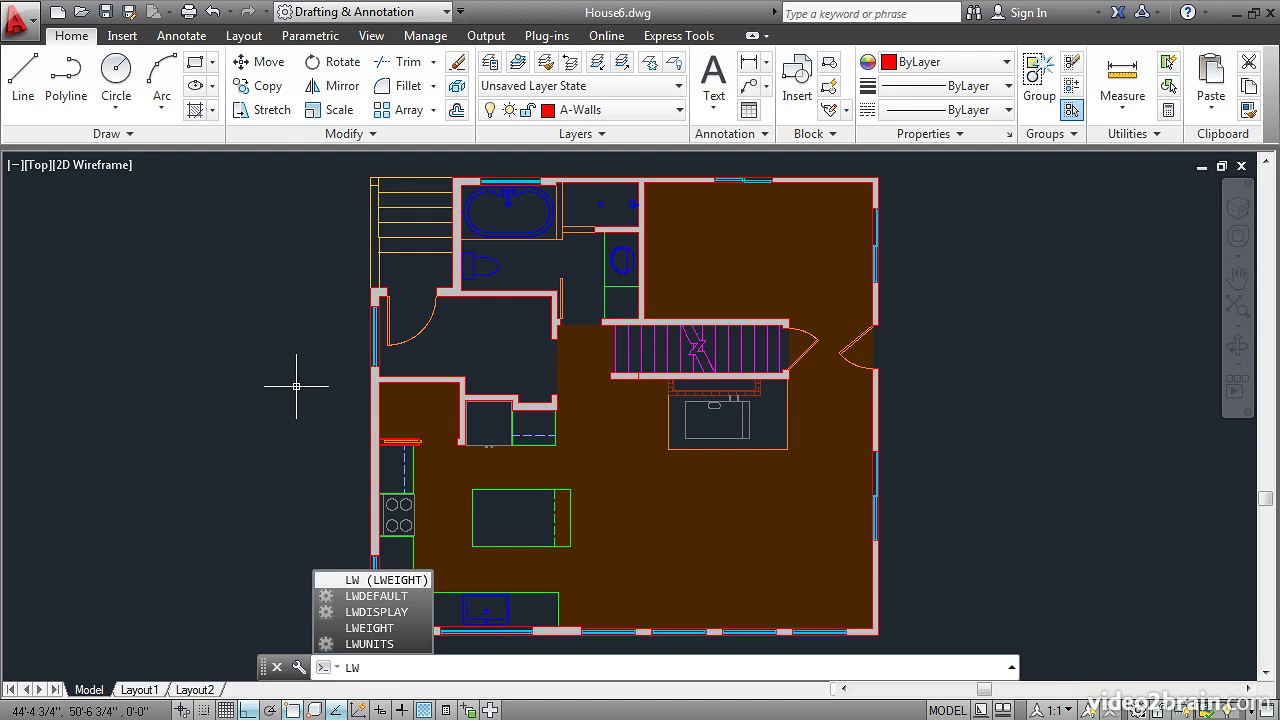
pyautogui.press('Return')
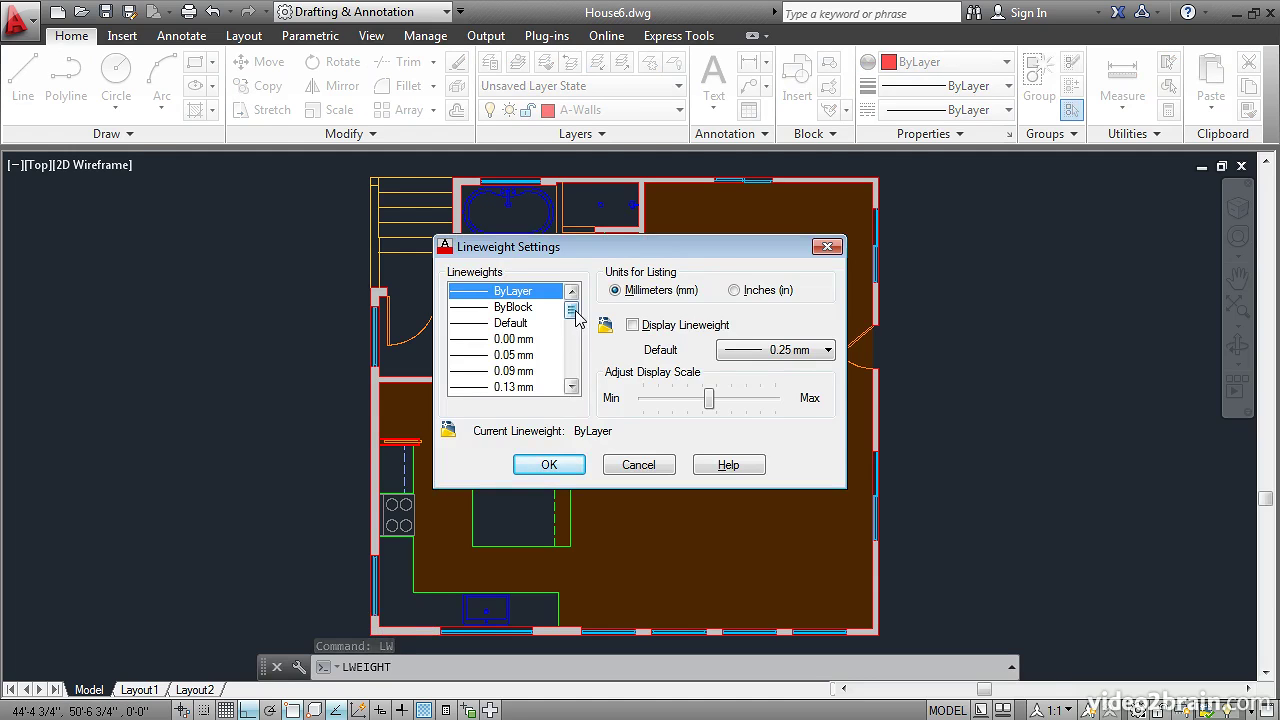
pyautogui.moveTo(576, 317); pyautogui.dragTo(574, 352)
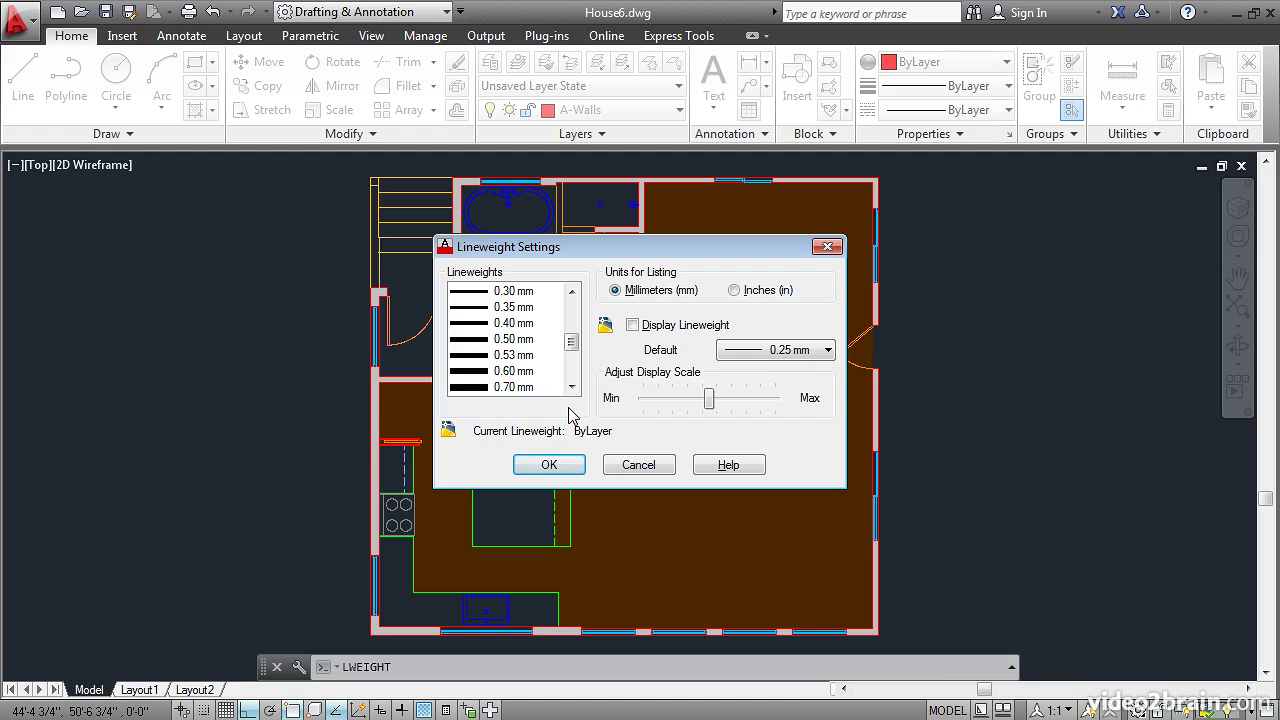
pyautogui.click(528, 342)
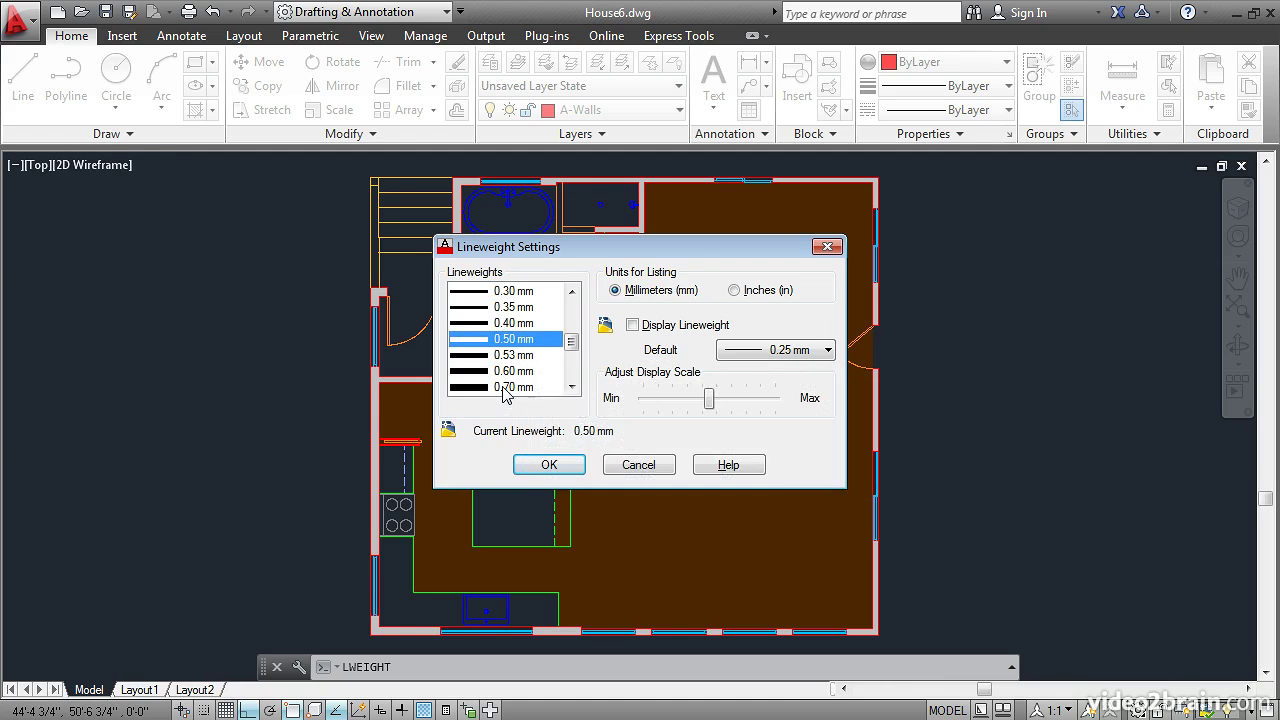
pyautogui.click(512, 387)
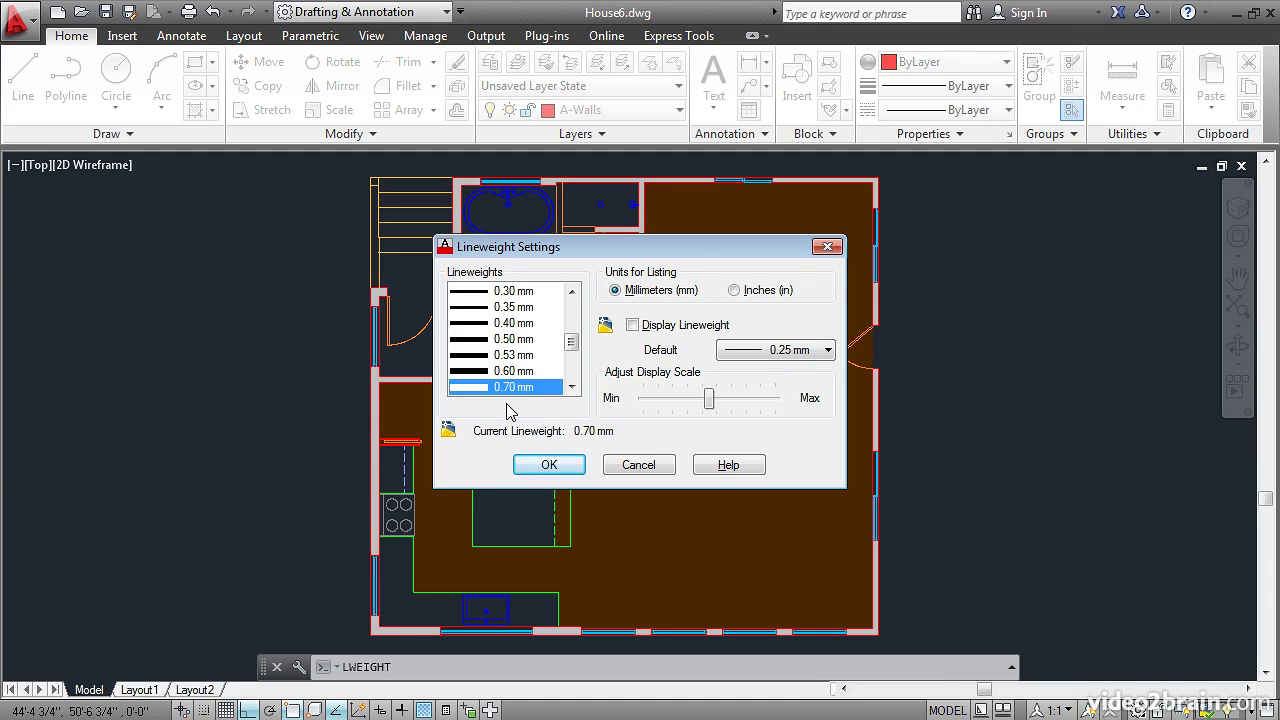
pyautogui.click(537, 465)
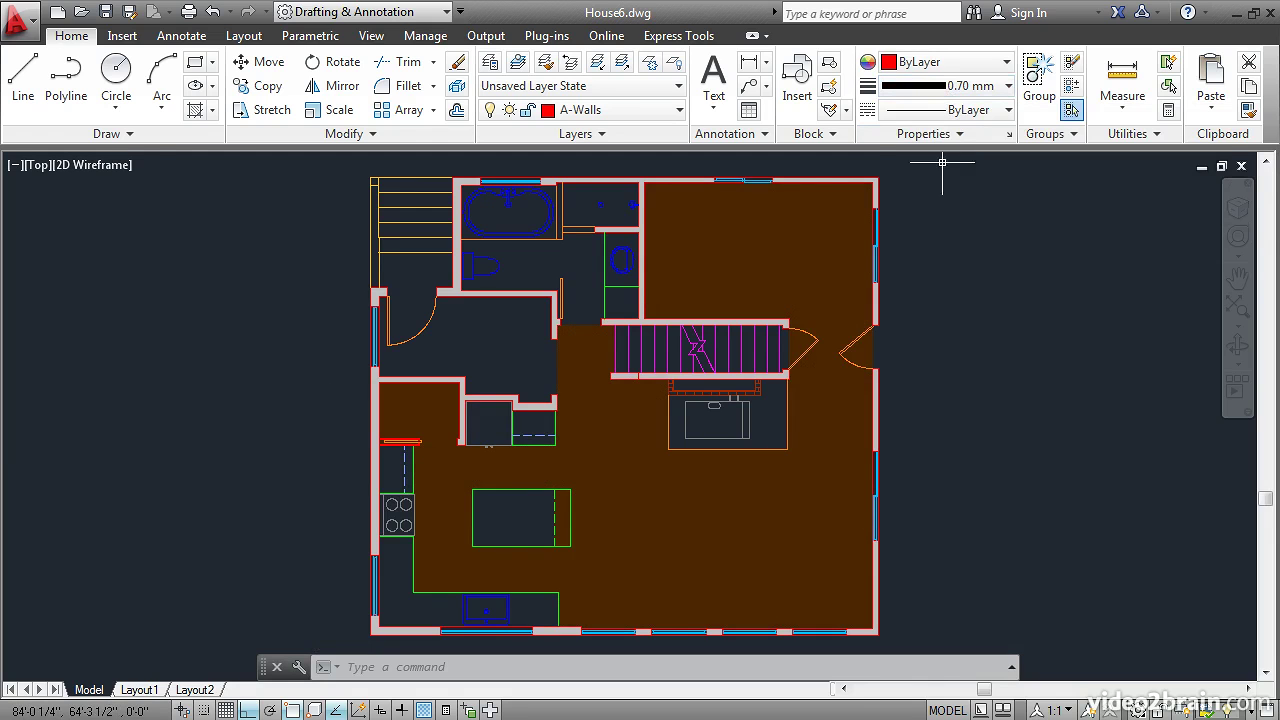
# Step: Draw a single horizontal line in the empty space outside the floor plan's upper right exterior wall
pyautogui.click(23, 72)
pyautogui.click(926, 253)
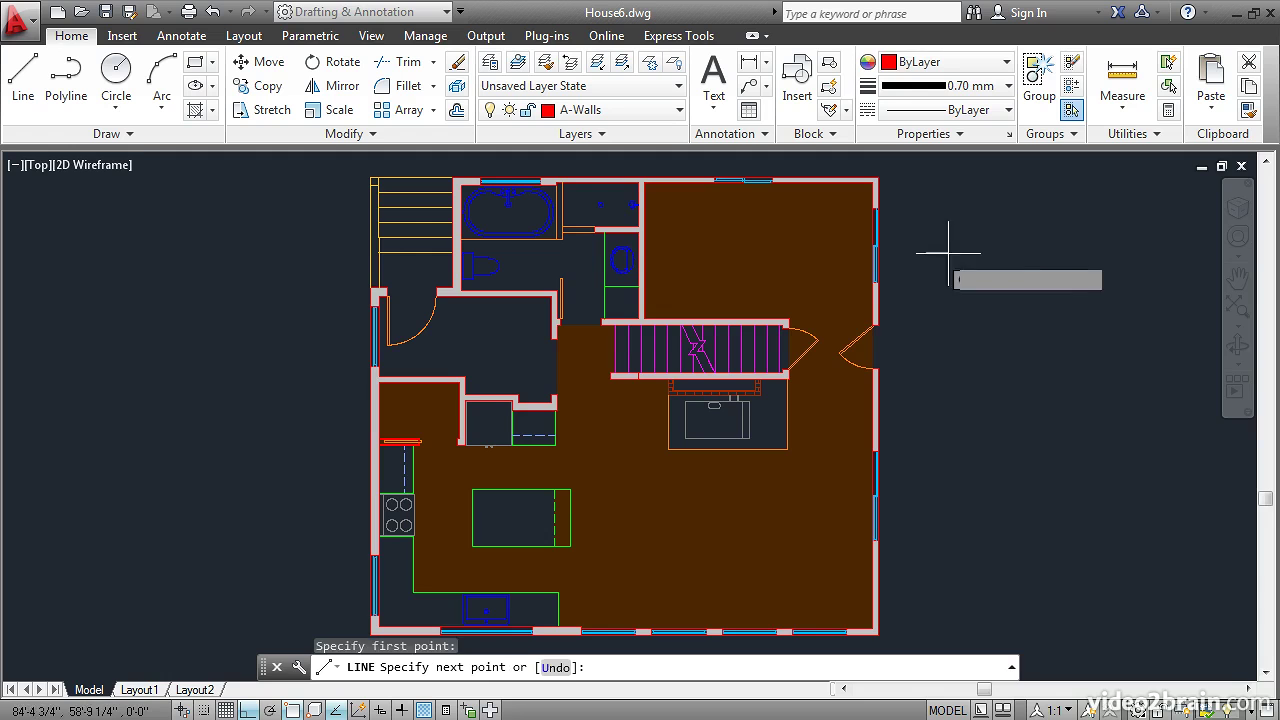
pyautogui.click(1043, 270)
pyautogui.press('Return')
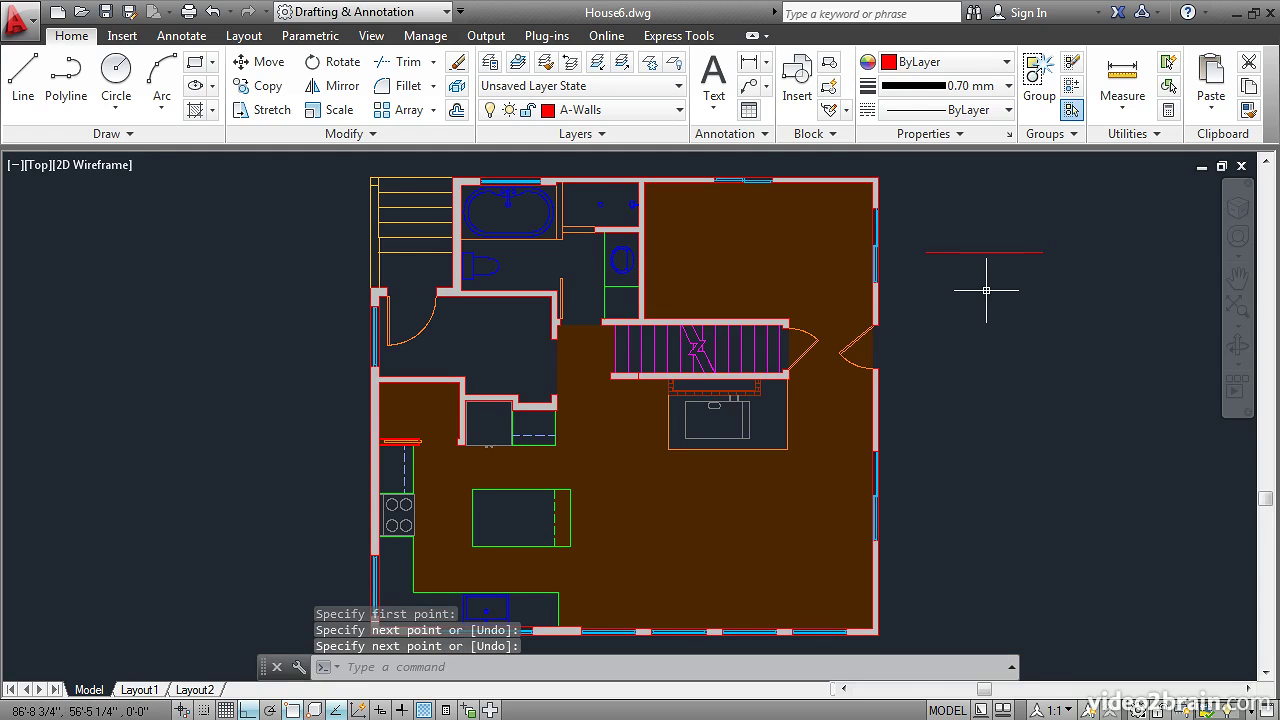
# Step: Turn on lineweight display and compare how thick the new line appears at different magnifications
pyautogui.scroll(8, 986, 290)
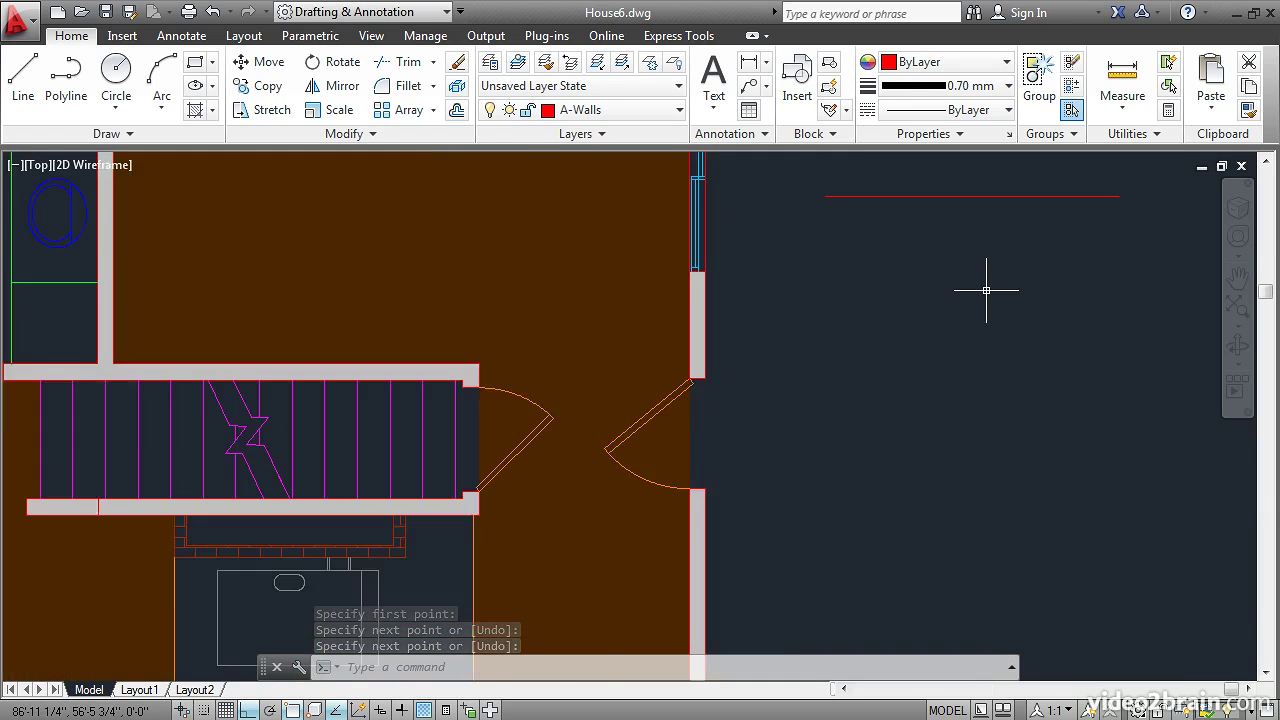
pyautogui.moveTo(886, 240)
pyautogui.mouseDown(button='middle')
pyautogui.moveTo(853, 339)
pyautogui.moveTo(770, 405)
pyautogui.mouseUp(button='middle')
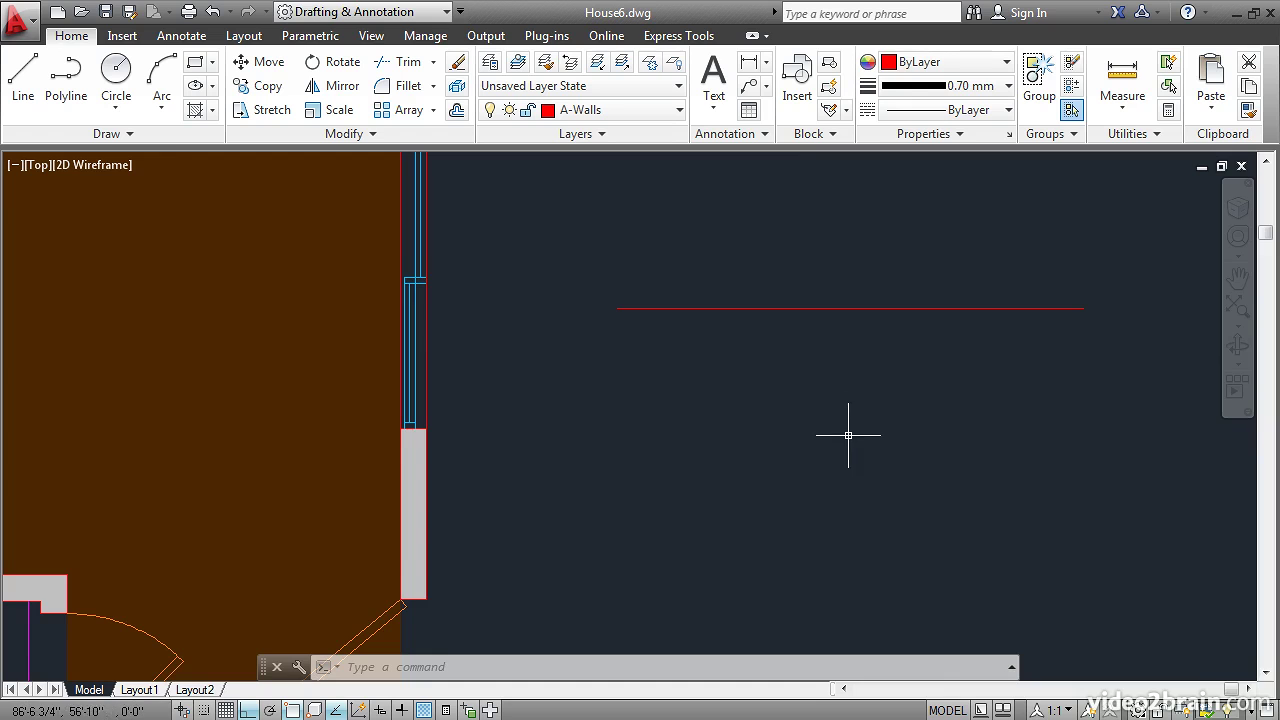
pyautogui.click(401, 710)
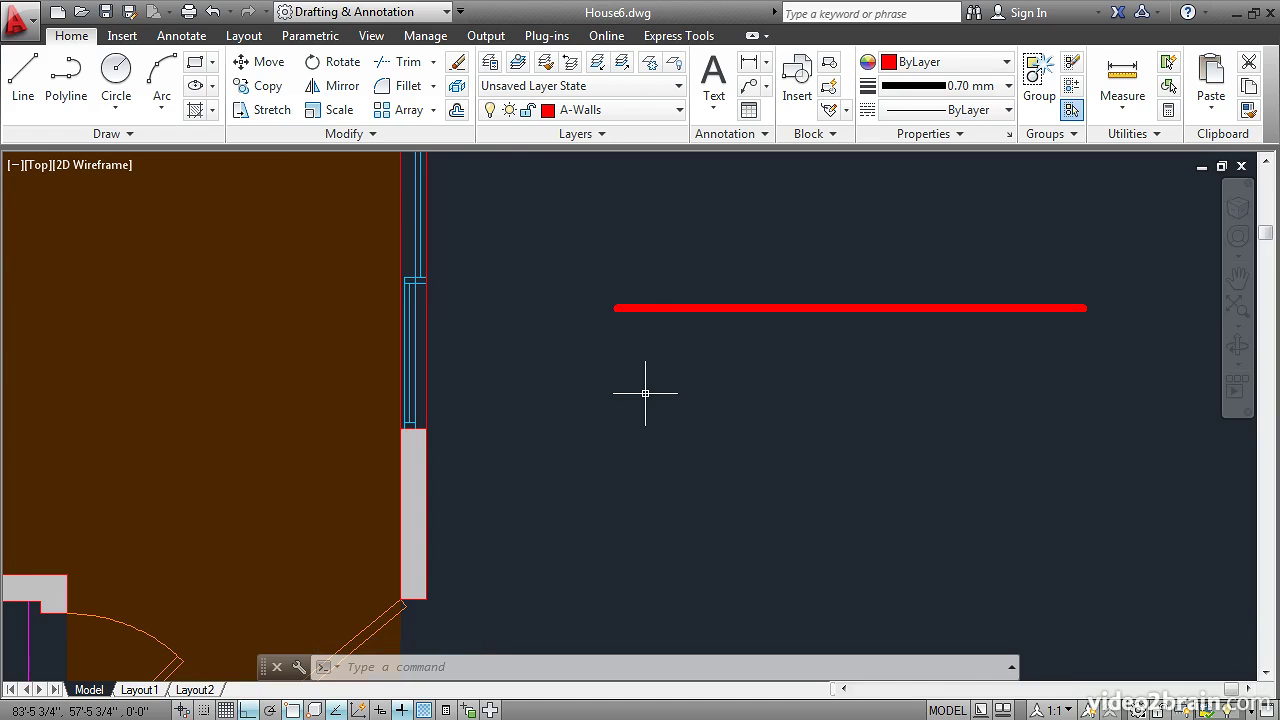
pyautogui.scroll(-3, 644, 393)
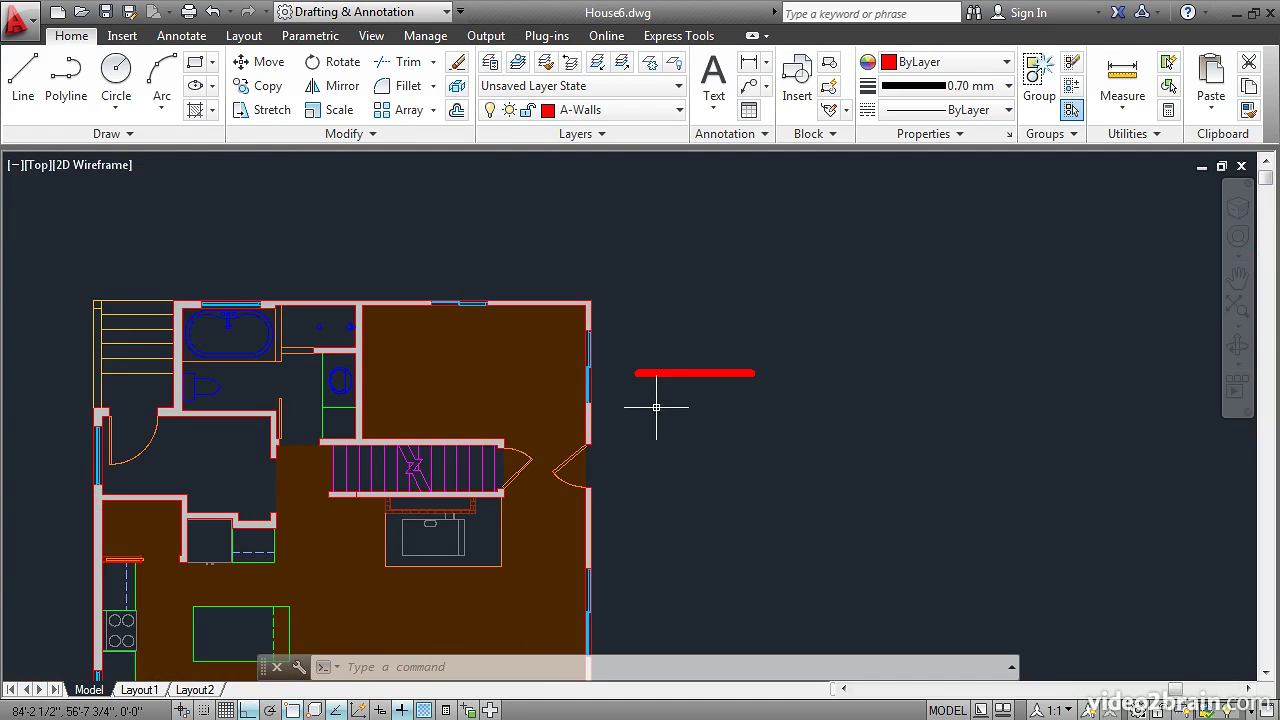
pyautogui.scroll(-2, 685, 443)
pyautogui.scroll(-2, 685, 443)
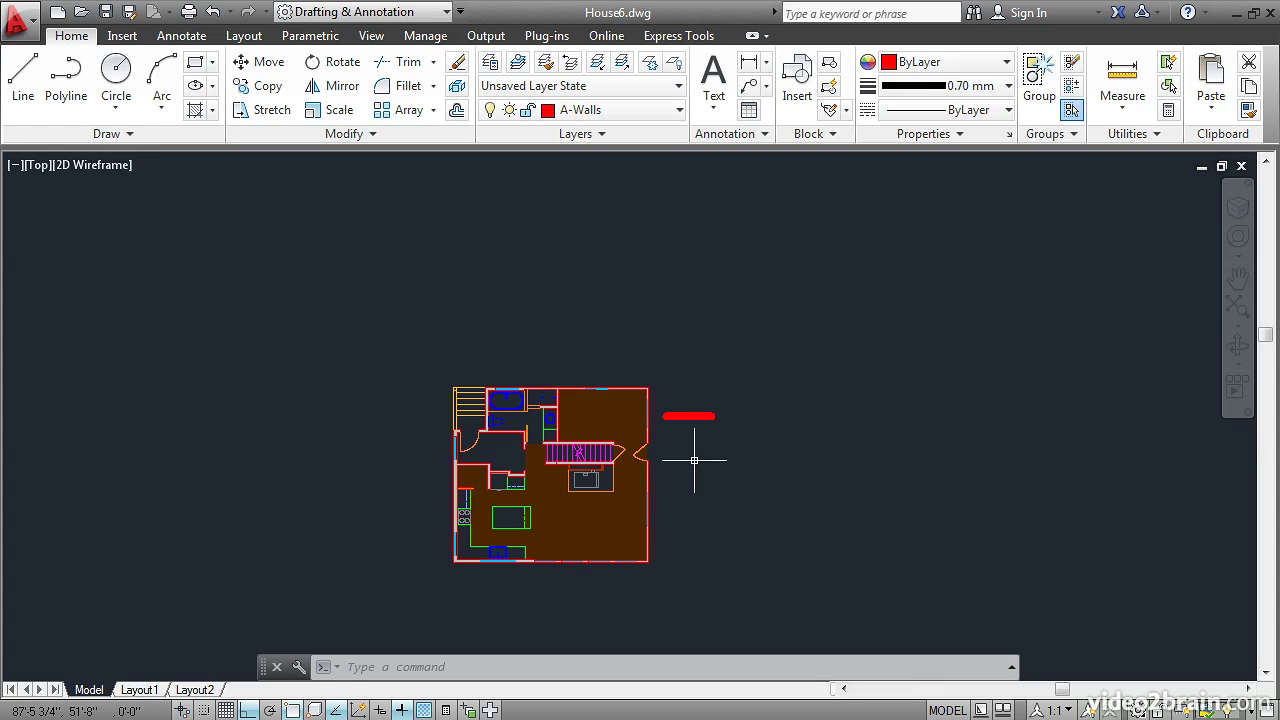
pyautogui.scroll(5, 694, 460)
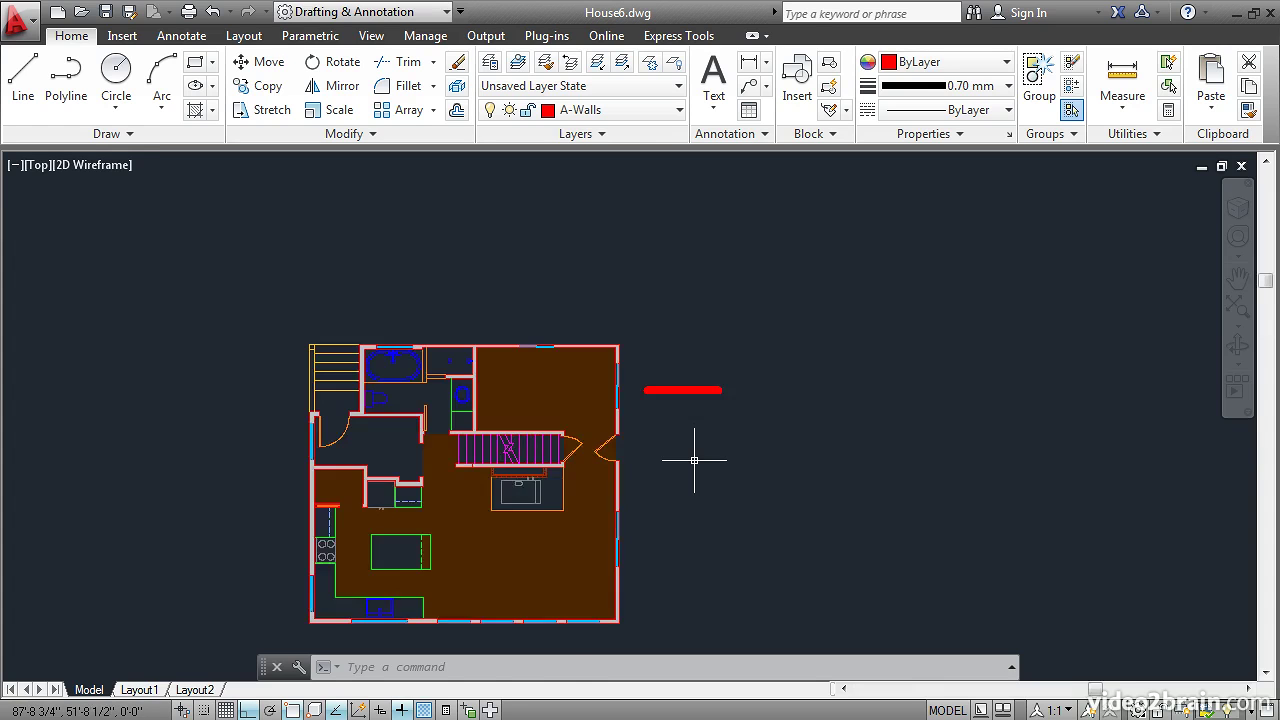
pyautogui.moveTo(550, 292); pyautogui.dragTo(603, 437, button='middle')
pyautogui.scroll(5, 615, 440)
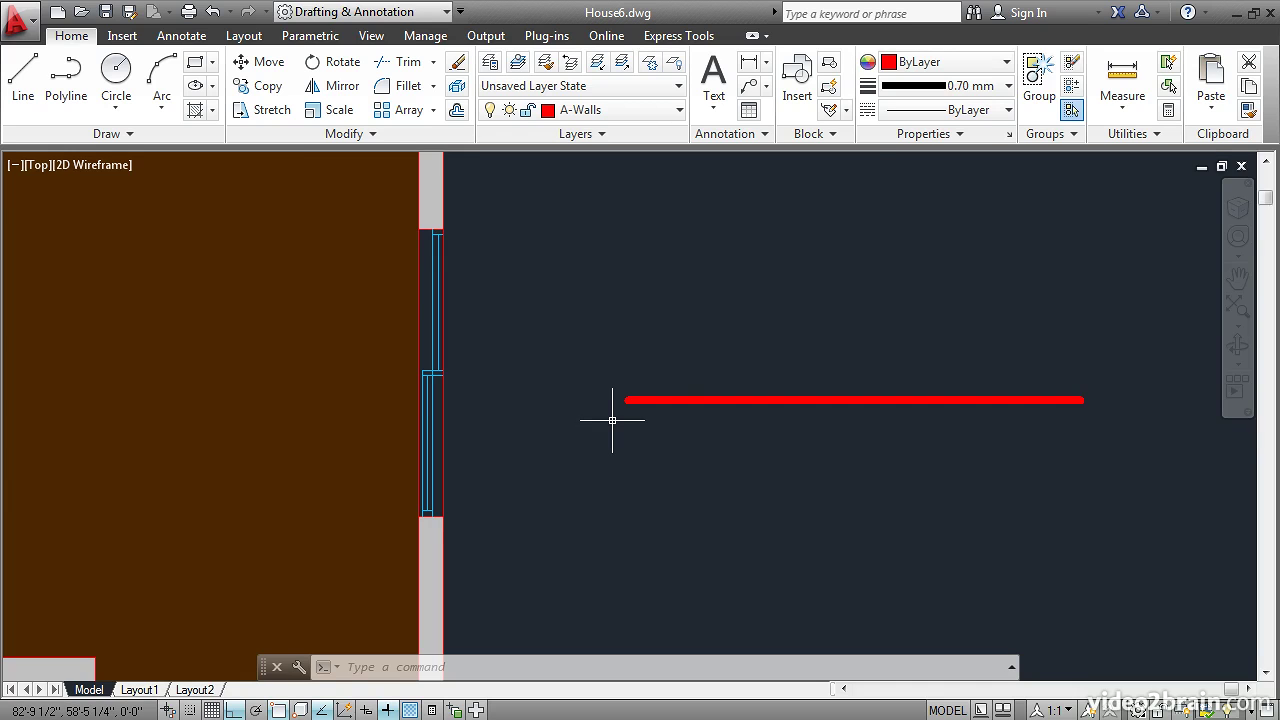
# Step: Set the current object lineweight back to ByLayer
pyautogui.click(974, 86)
pyautogui.moveTo(1012, 251); pyautogui.dragTo(1012, 135)
pyautogui.click(915, 112)
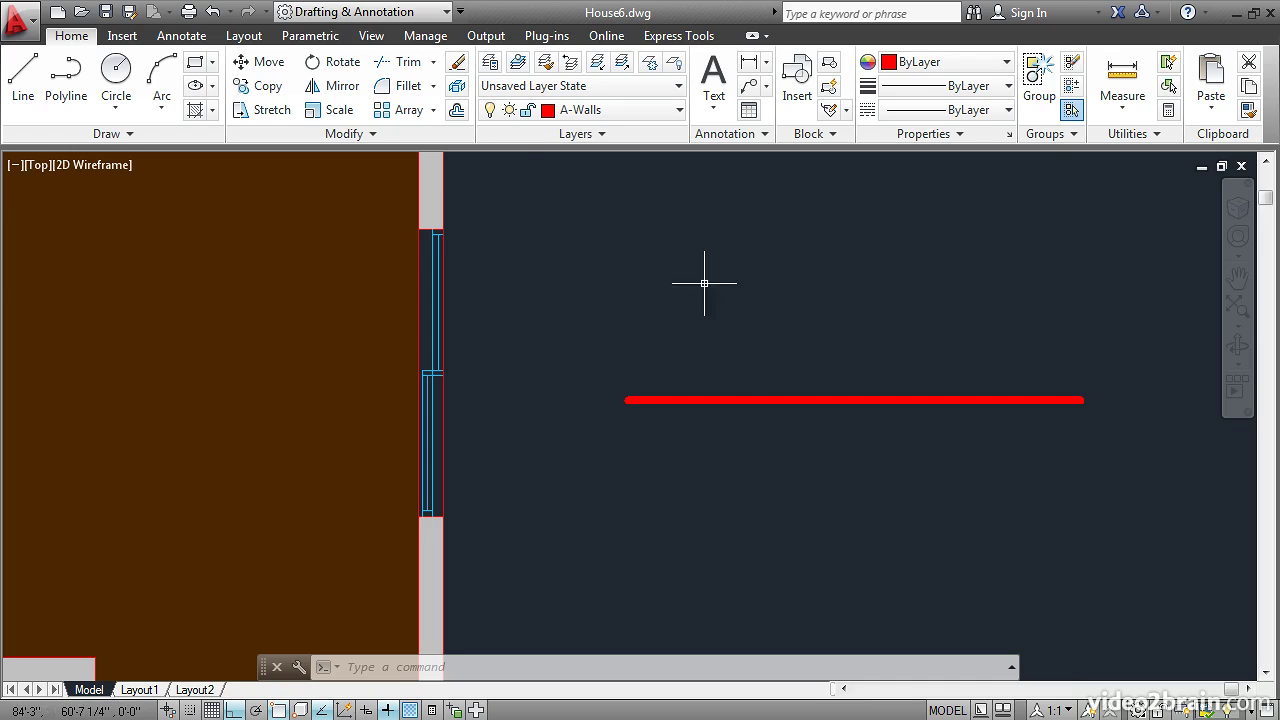
# Step: Assign a 0.70 mm lineweight to the A-Walls layer and close the layer manager
pyautogui.click(488, 62)
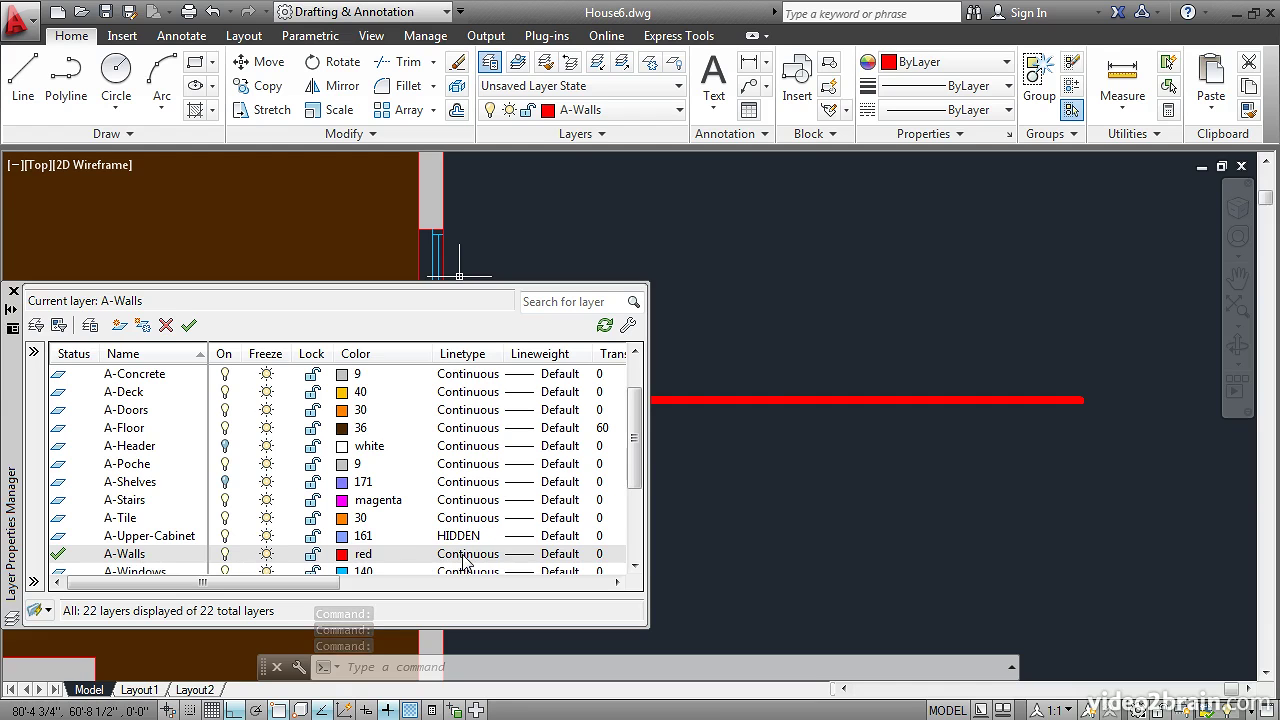
pyautogui.click(520, 556)
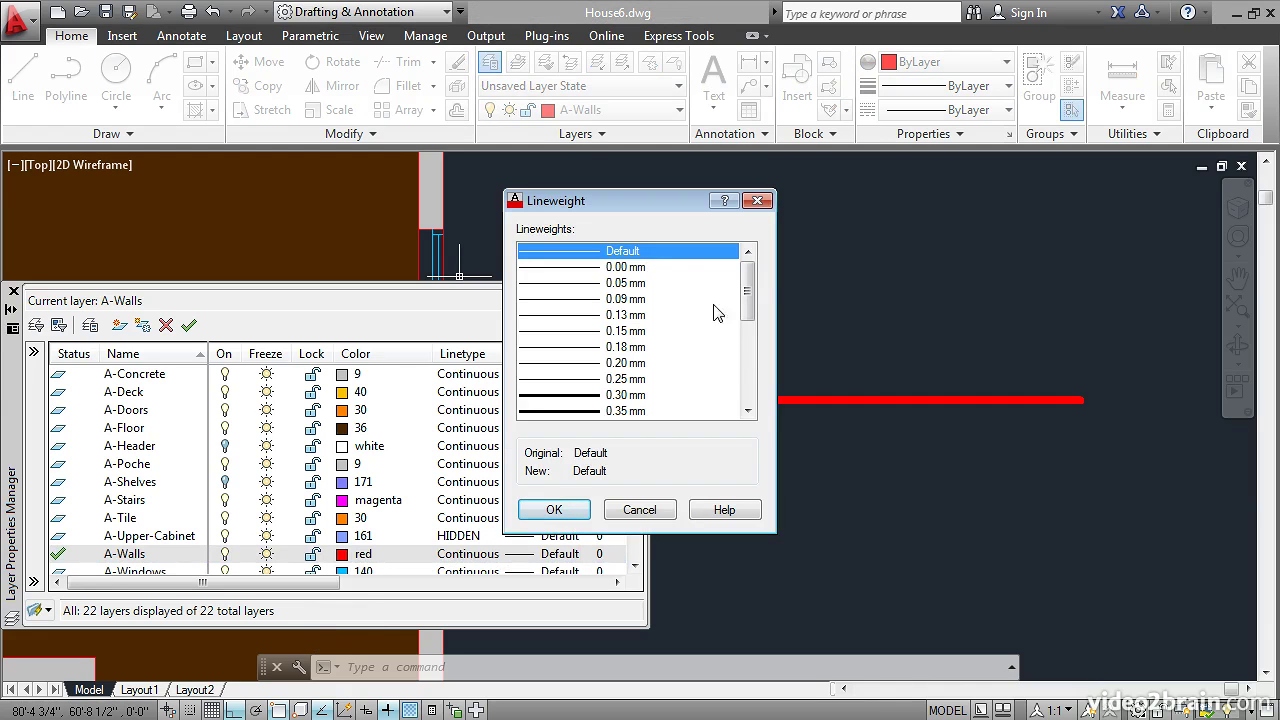
pyautogui.moveTo(751, 289); pyautogui.dragTo(750, 335)
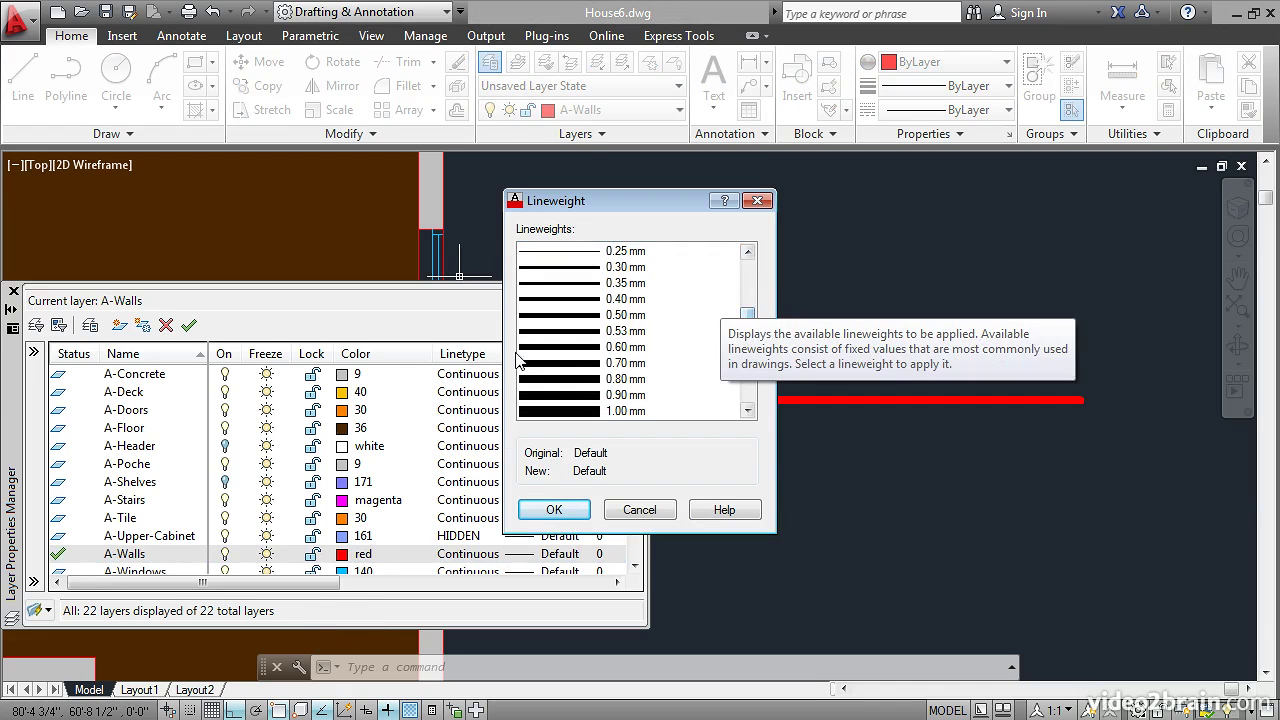
pyautogui.click(565, 363)
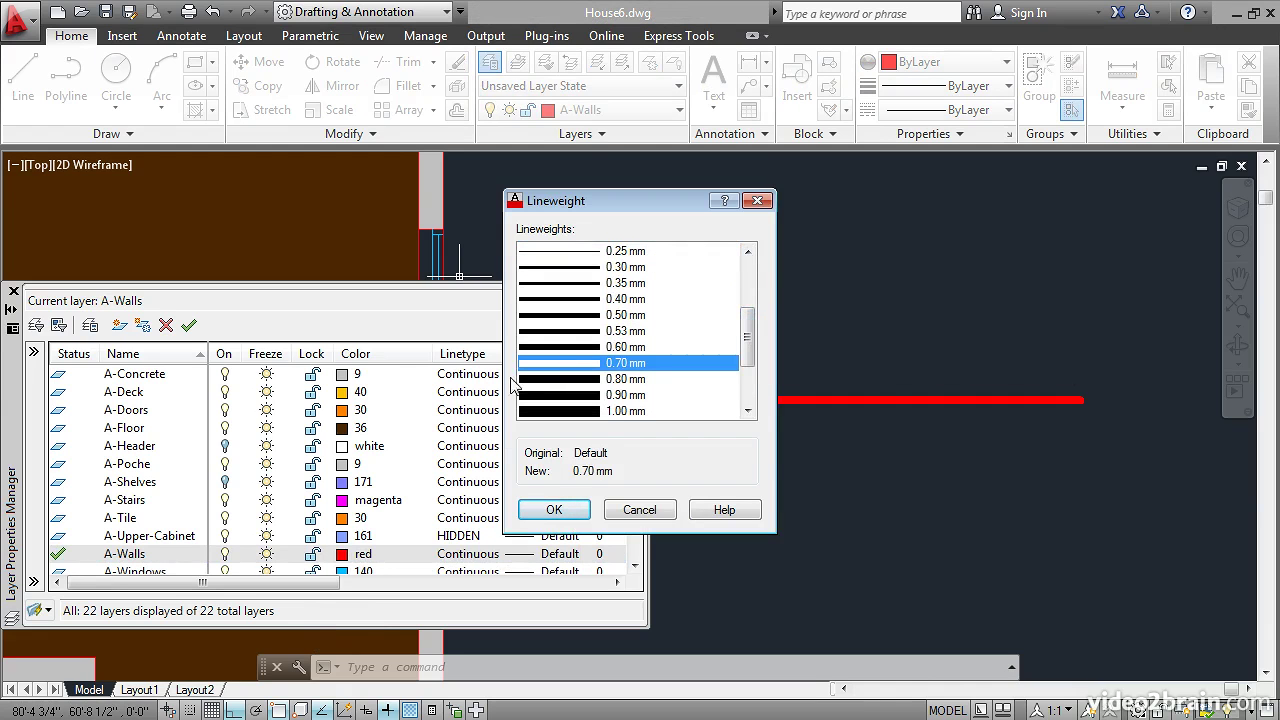
pyautogui.click(551, 511)
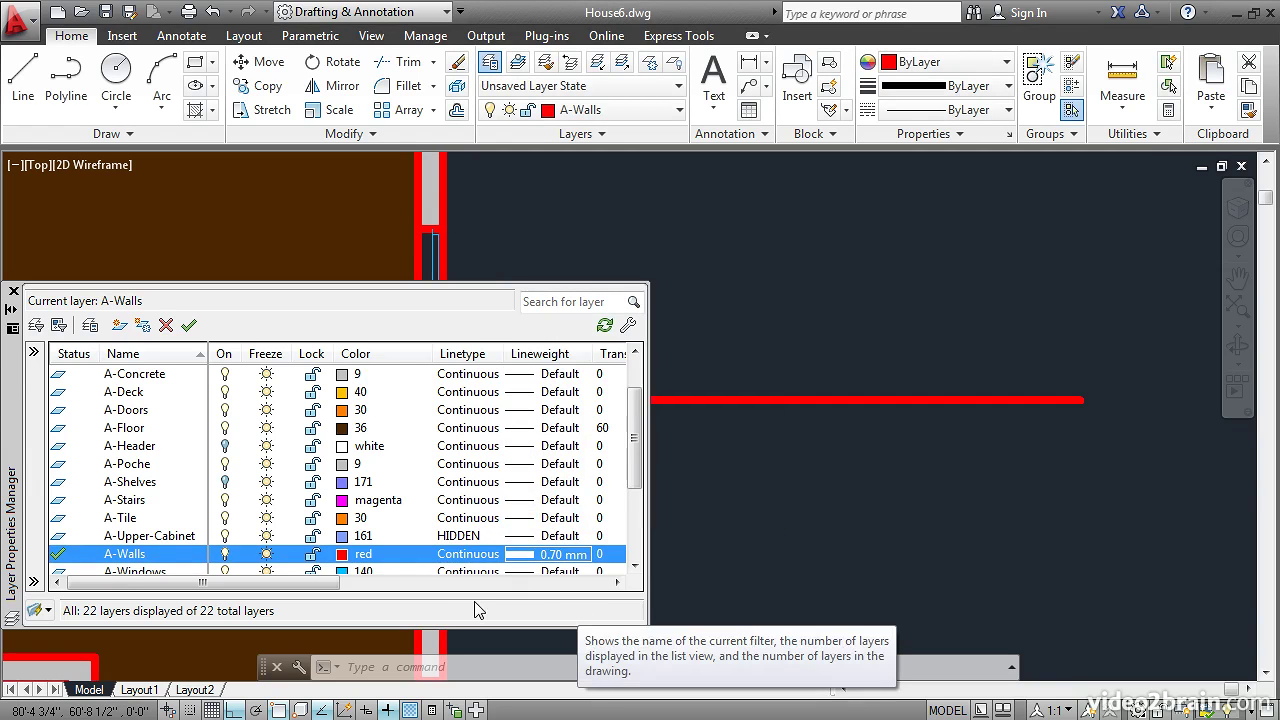
pyautogui.click(13, 291)
# Step: Lower the lineweight display scale to near its minimum so the walls appear thinner
pyautogui.scroll(-3, 529, 409)
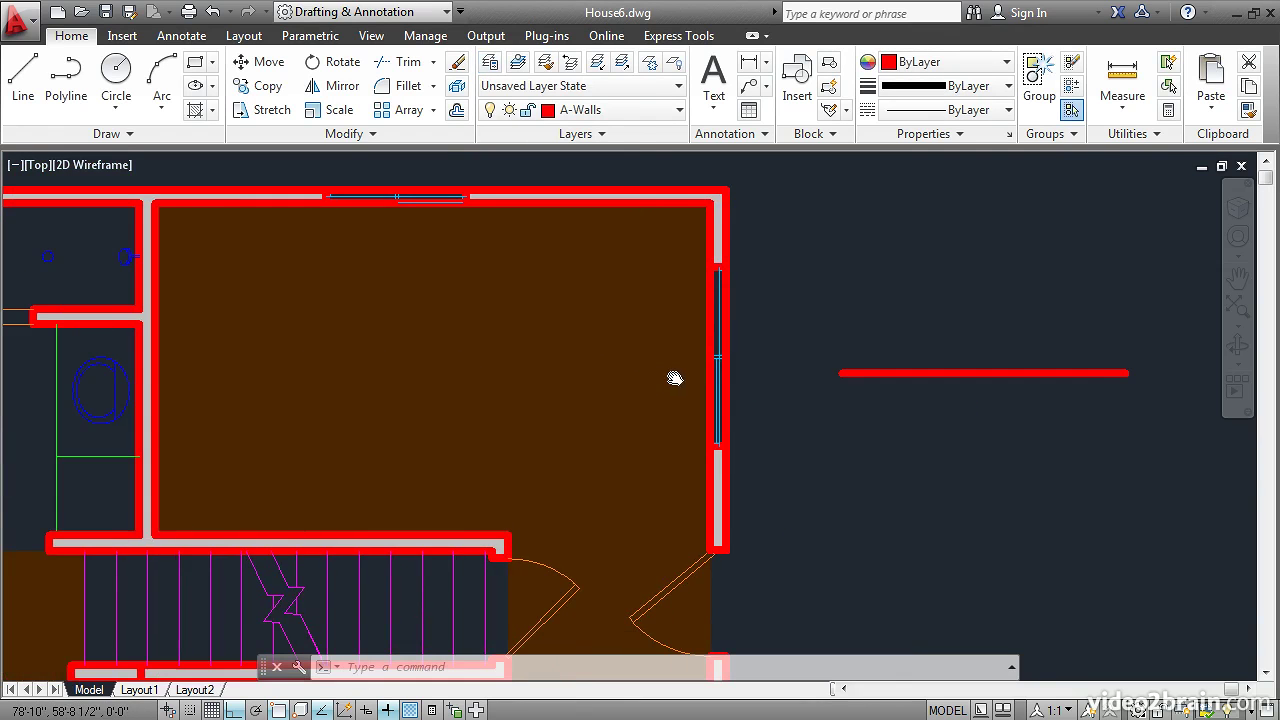
pyautogui.scroll(-1, 664, 388)
pyautogui.moveTo(514, 443); pyautogui.dragTo(654, 377, button='middle')
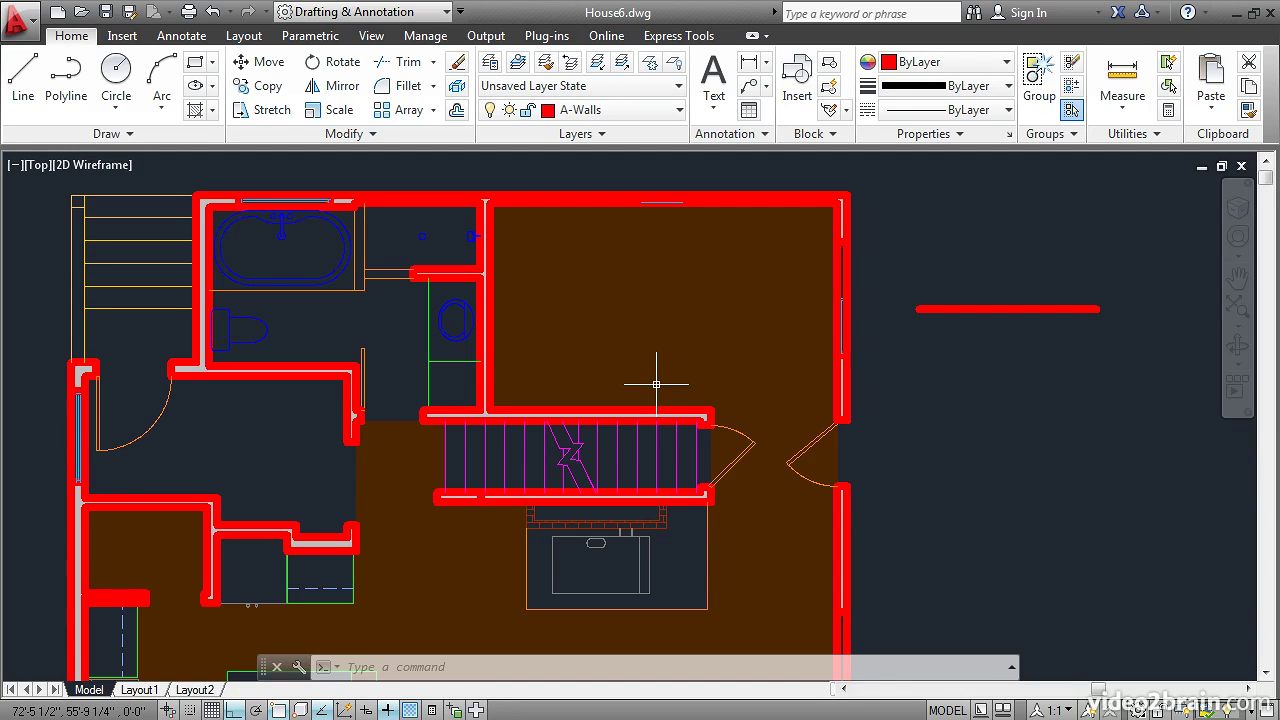
pyautogui.write('1')
pyautogui.press('Return')
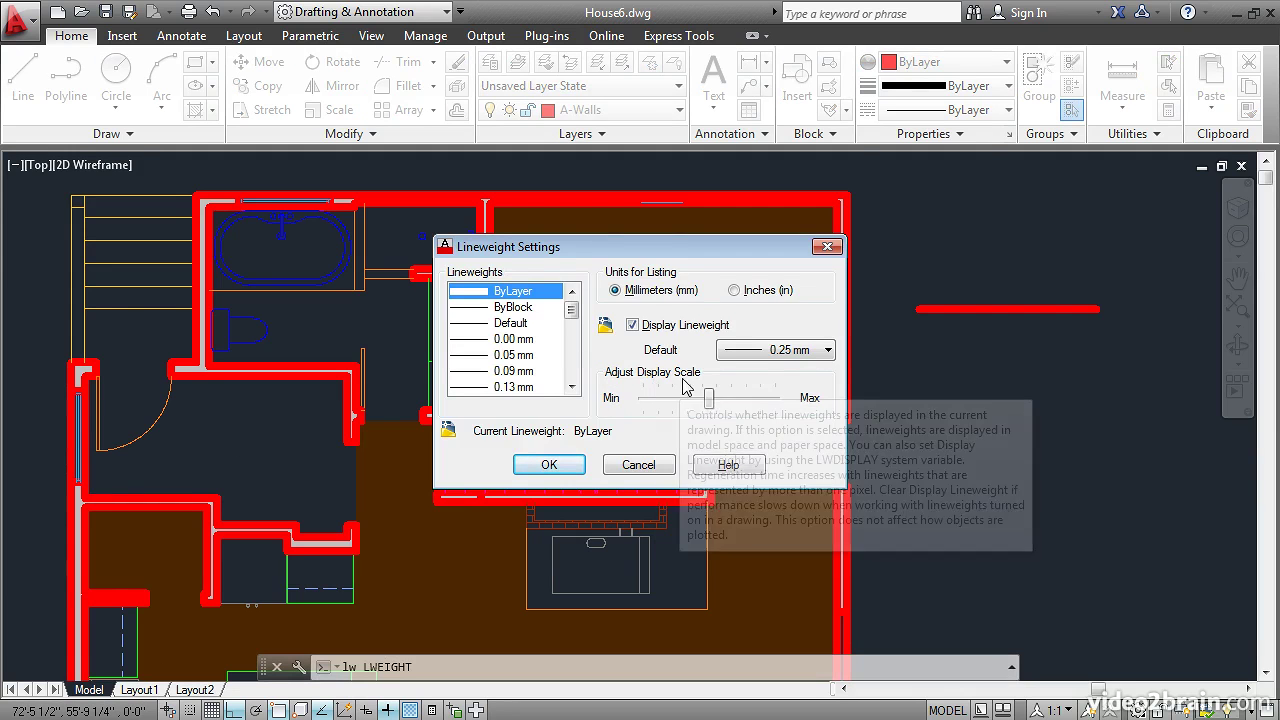
pyautogui.moveTo(709, 398); pyautogui.dragTo(658, 403)
pyautogui.click(551, 466)
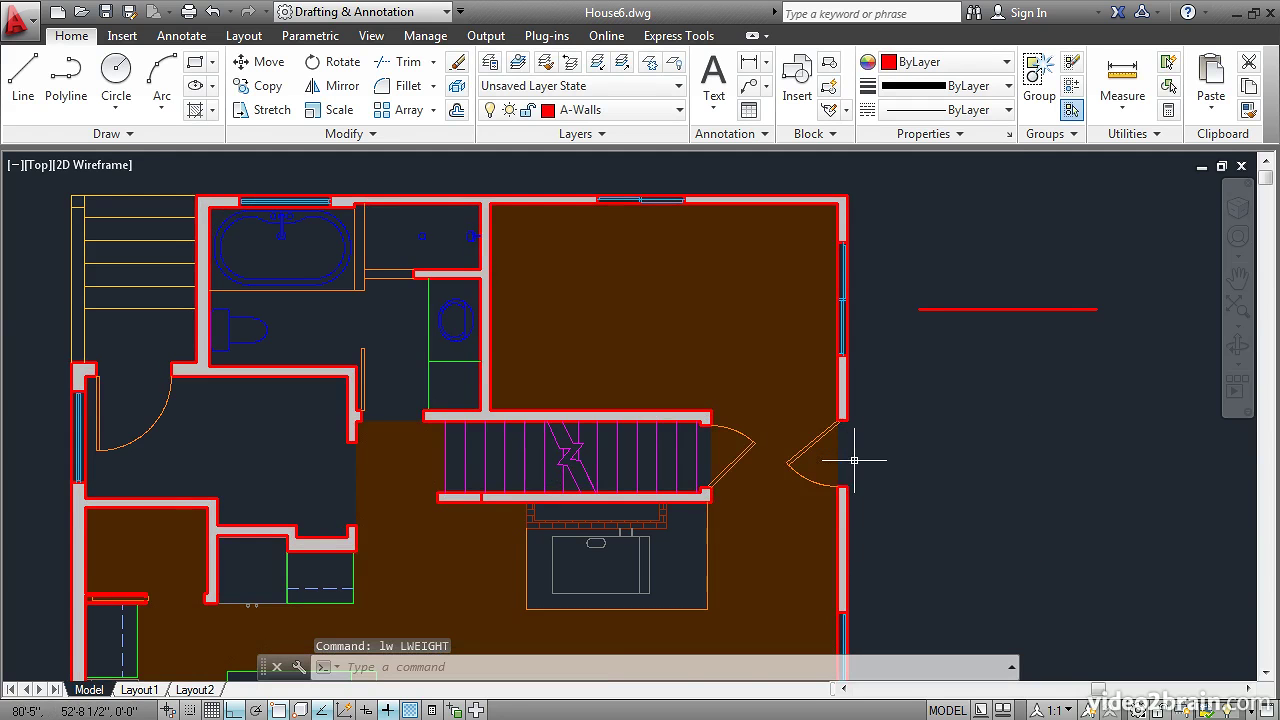
# Step: Check the wall outlines near the entry door, and turn off lineweight display
pyautogui.scroll(2, 873, 466)
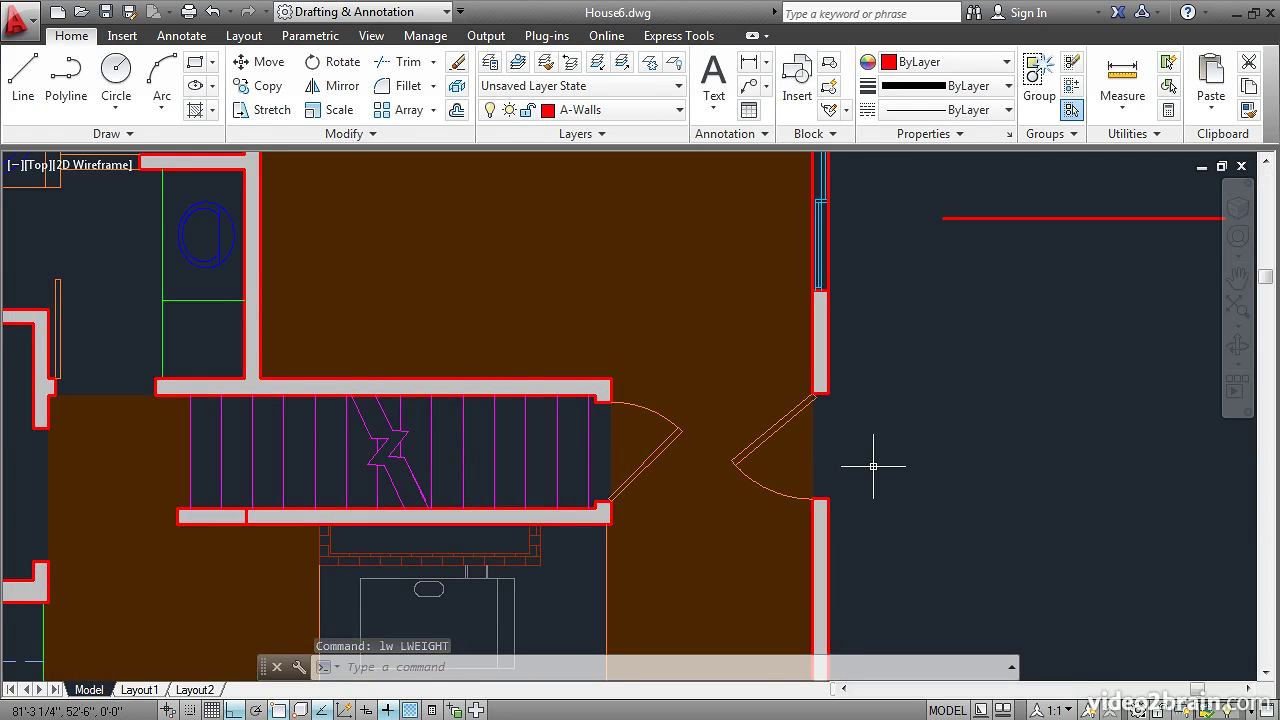
pyautogui.scroll(1, 873, 466)
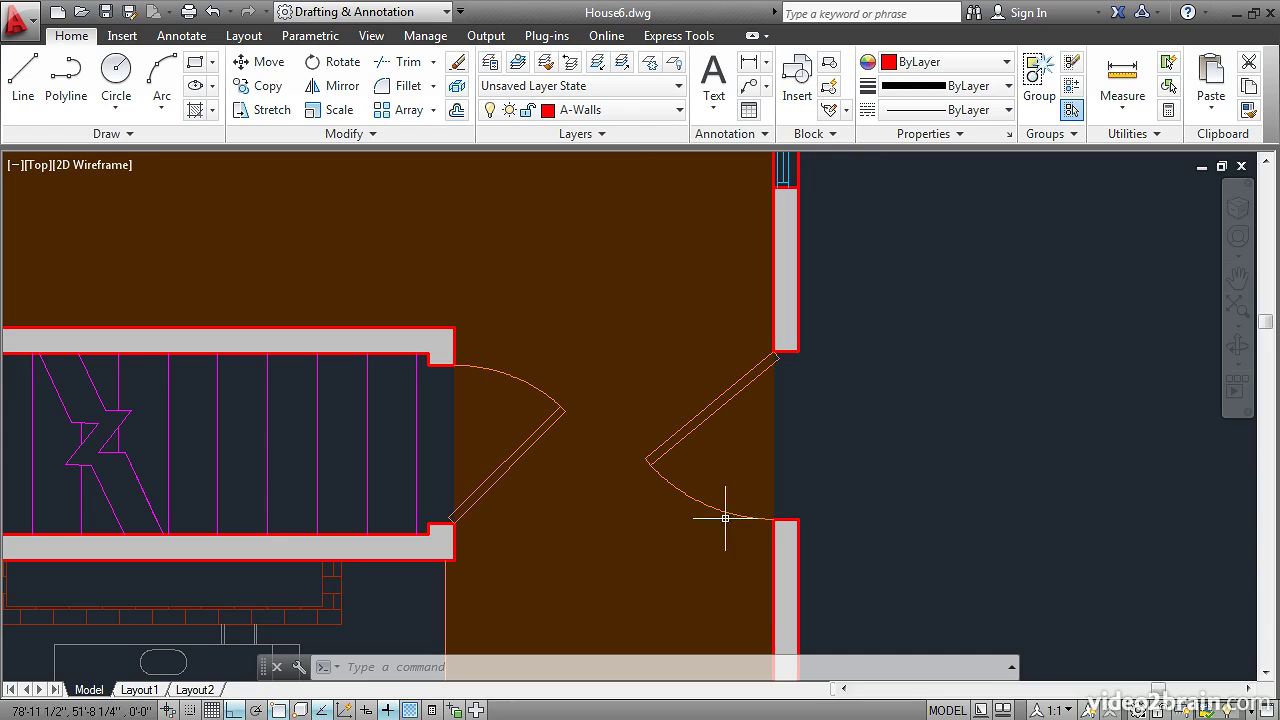
pyautogui.click(387, 710)
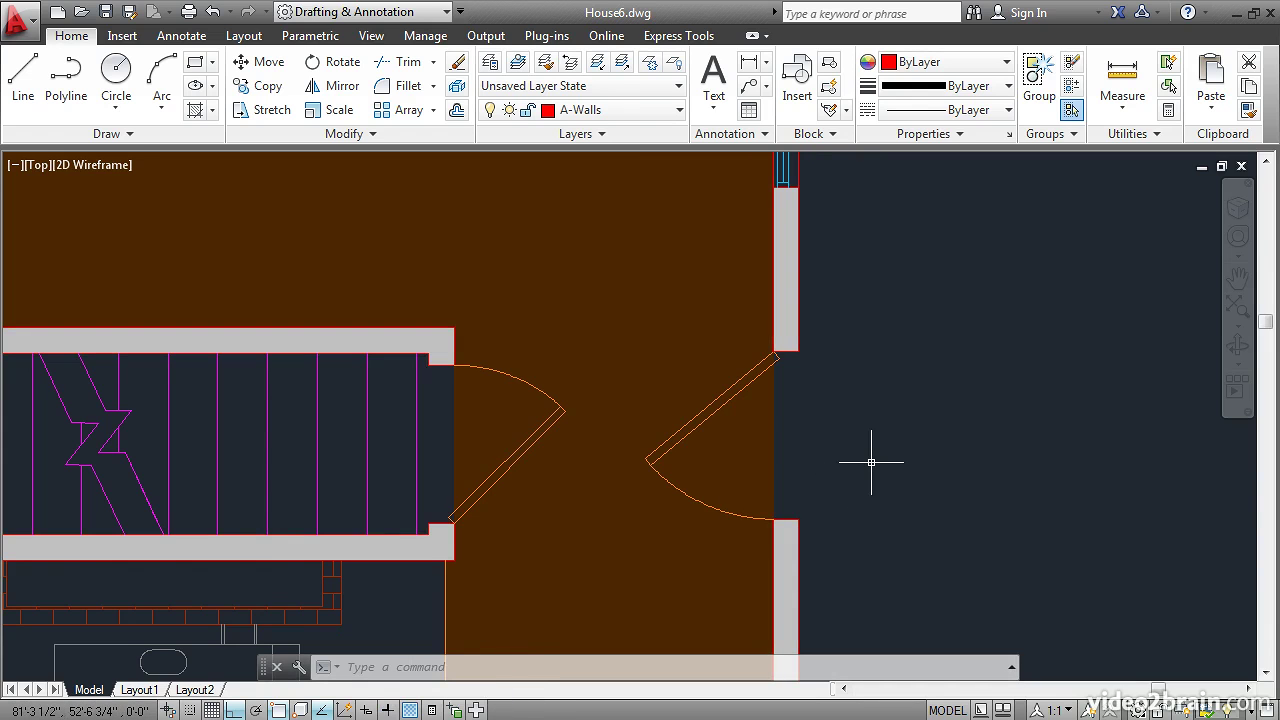
# Step: Set the default lineweight to 0.35 mm and review the lineweights assigned to the layers
pyautogui.write('l')
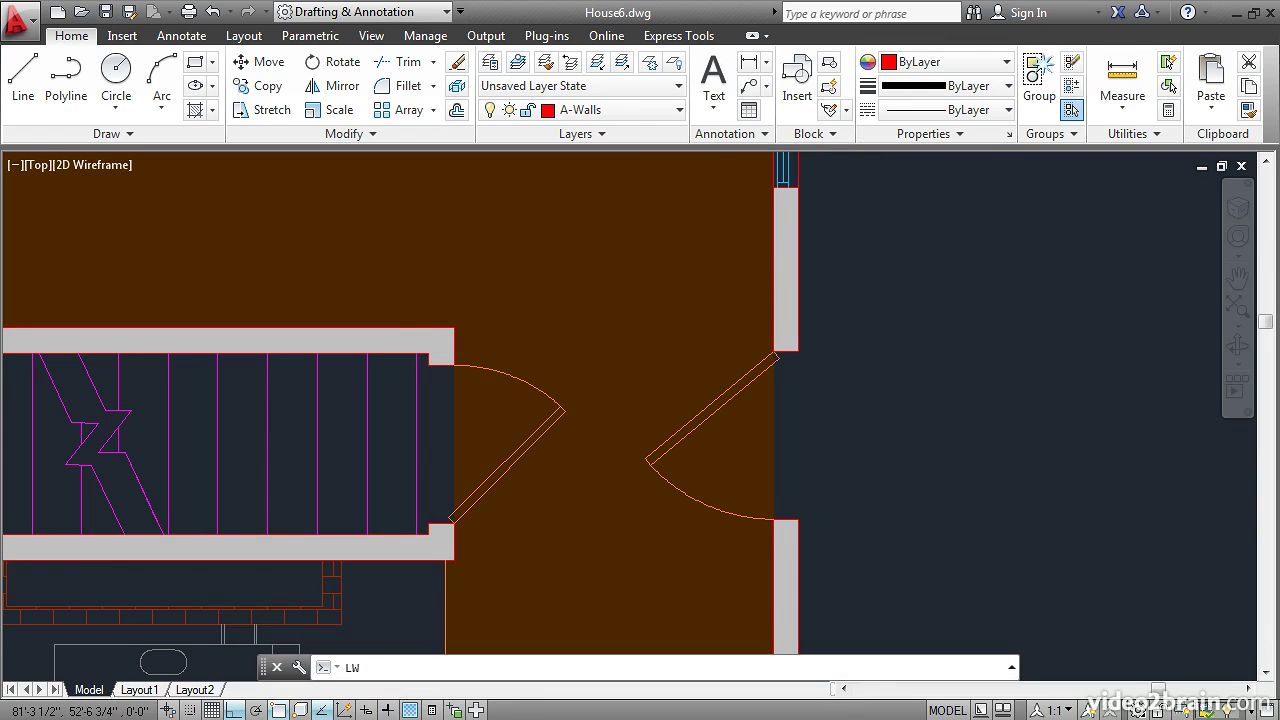
pyautogui.press('Return')
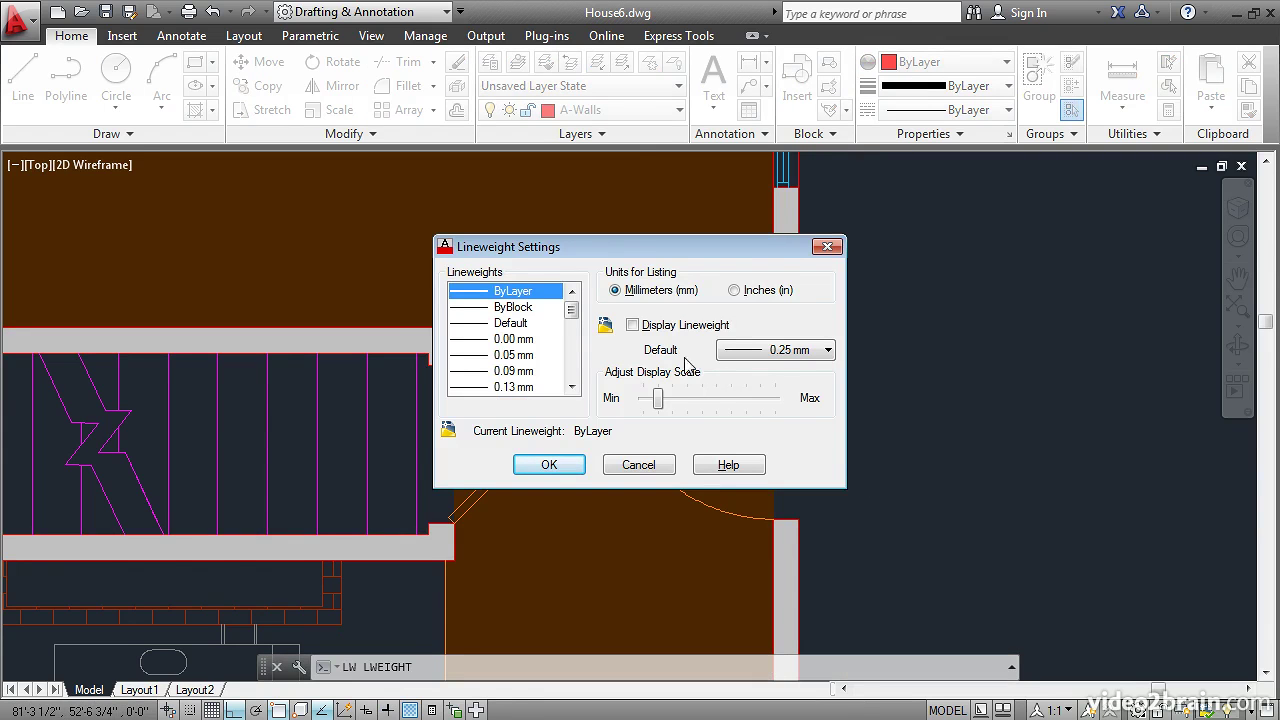
pyautogui.click(811, 355)
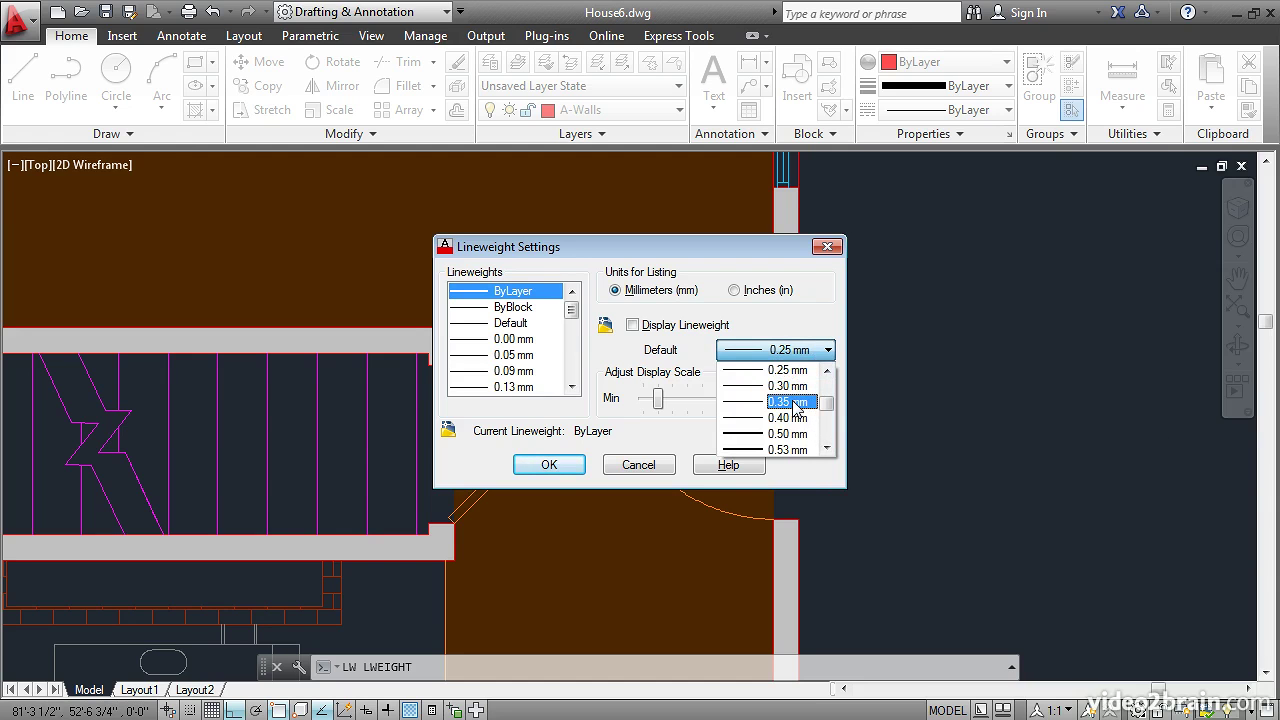
pyautogui.click(795, 403)
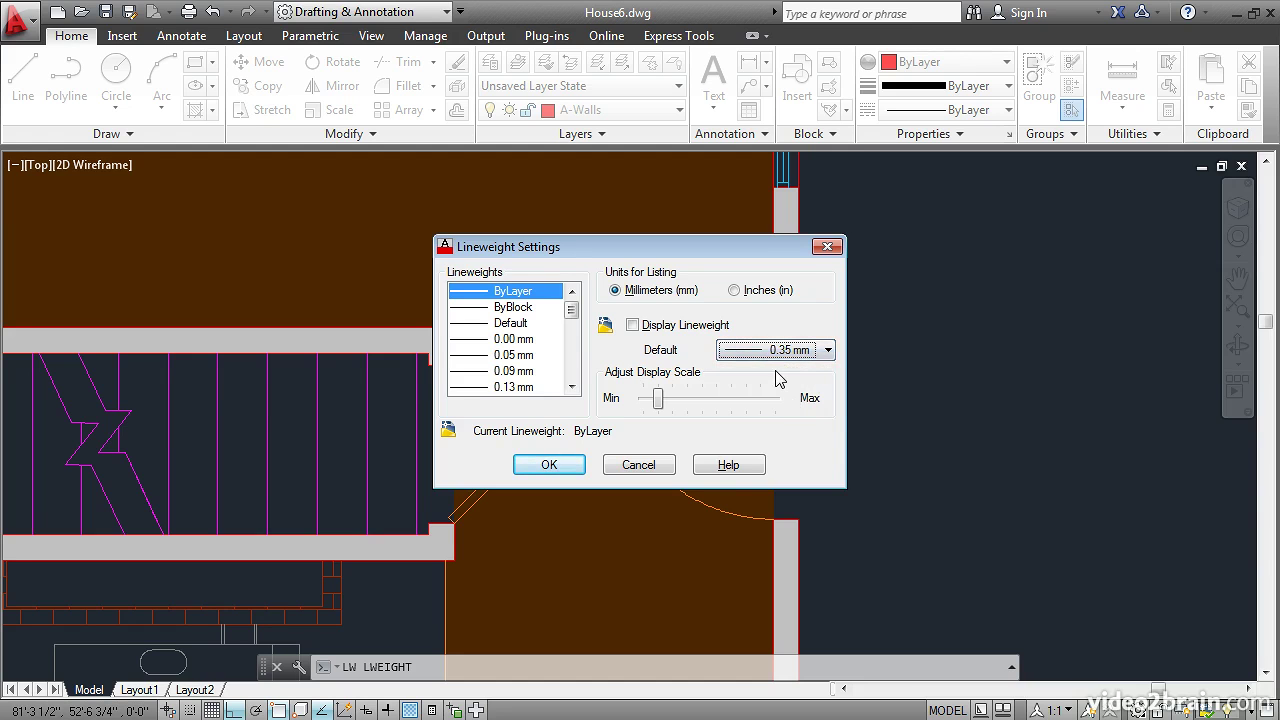
pyautogui.click(549, 466)
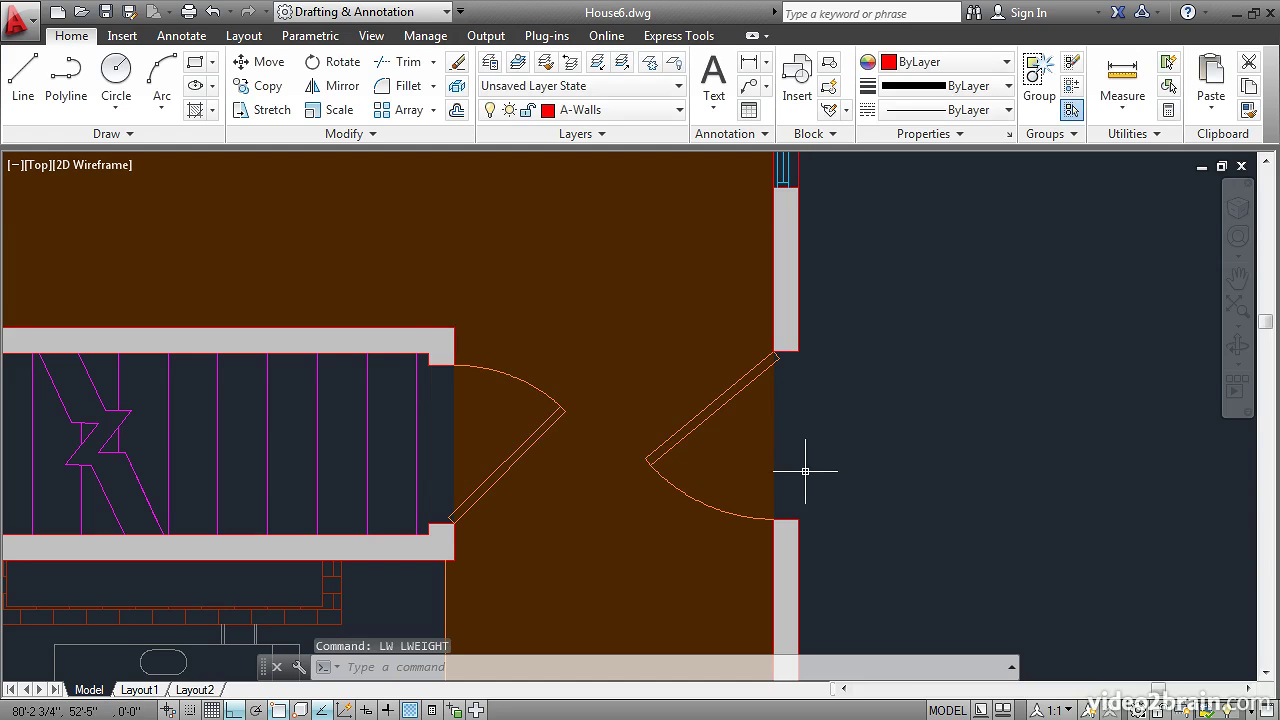
pyautogui.click(489, 64)
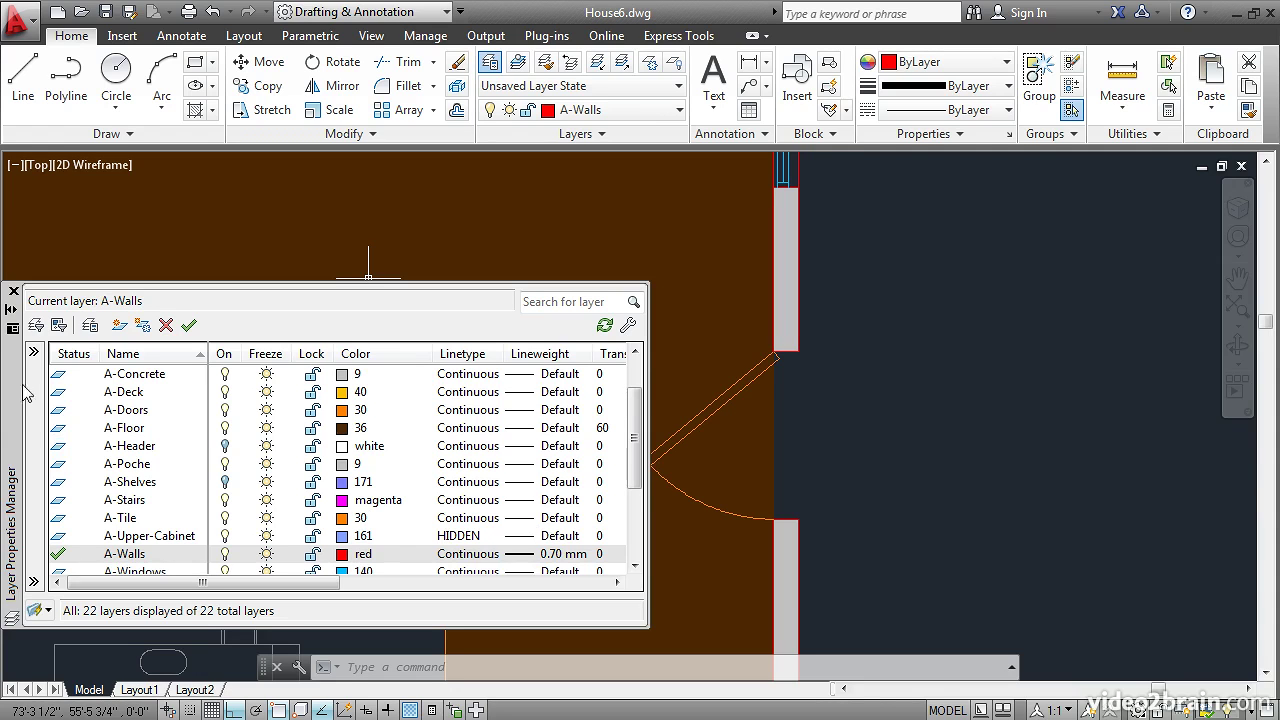
pyautogui.click(13, 291)
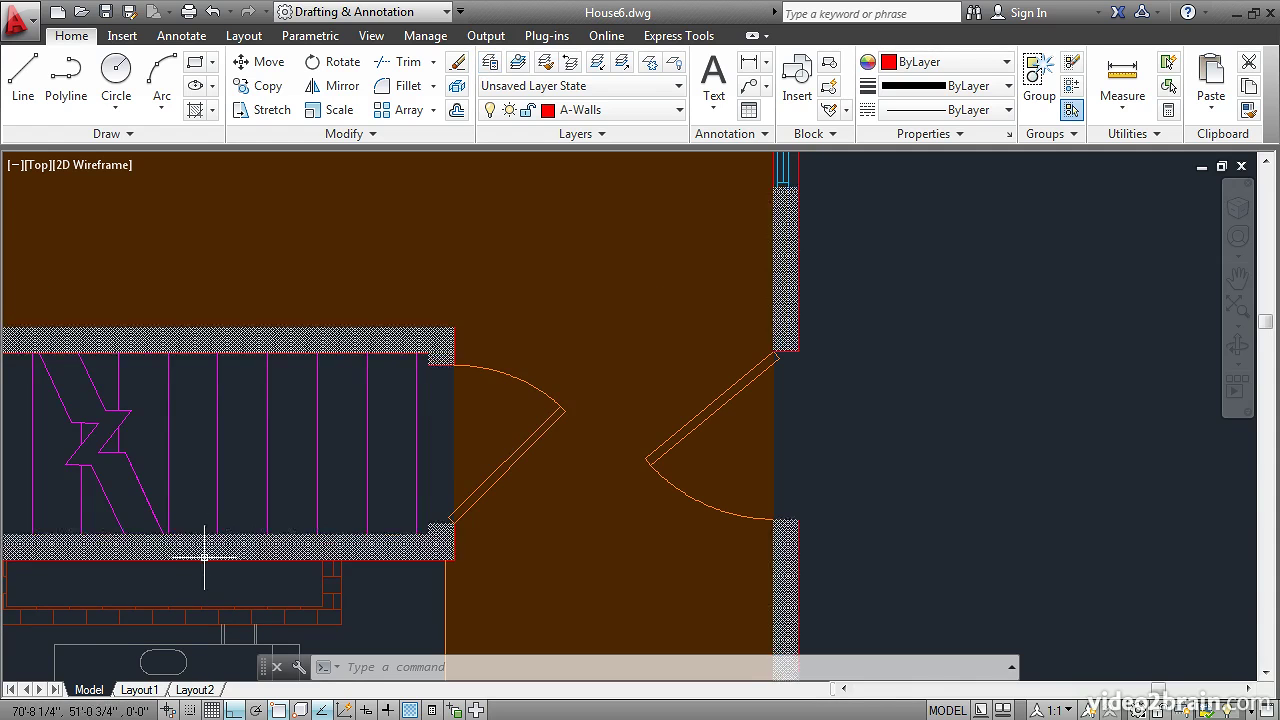
# Step: Check which layers the tile border line and the brick edge below the stairs are on
pyautogui.moveTo(200, 577); pyautogui.dragTo(536, 362, button='middle')
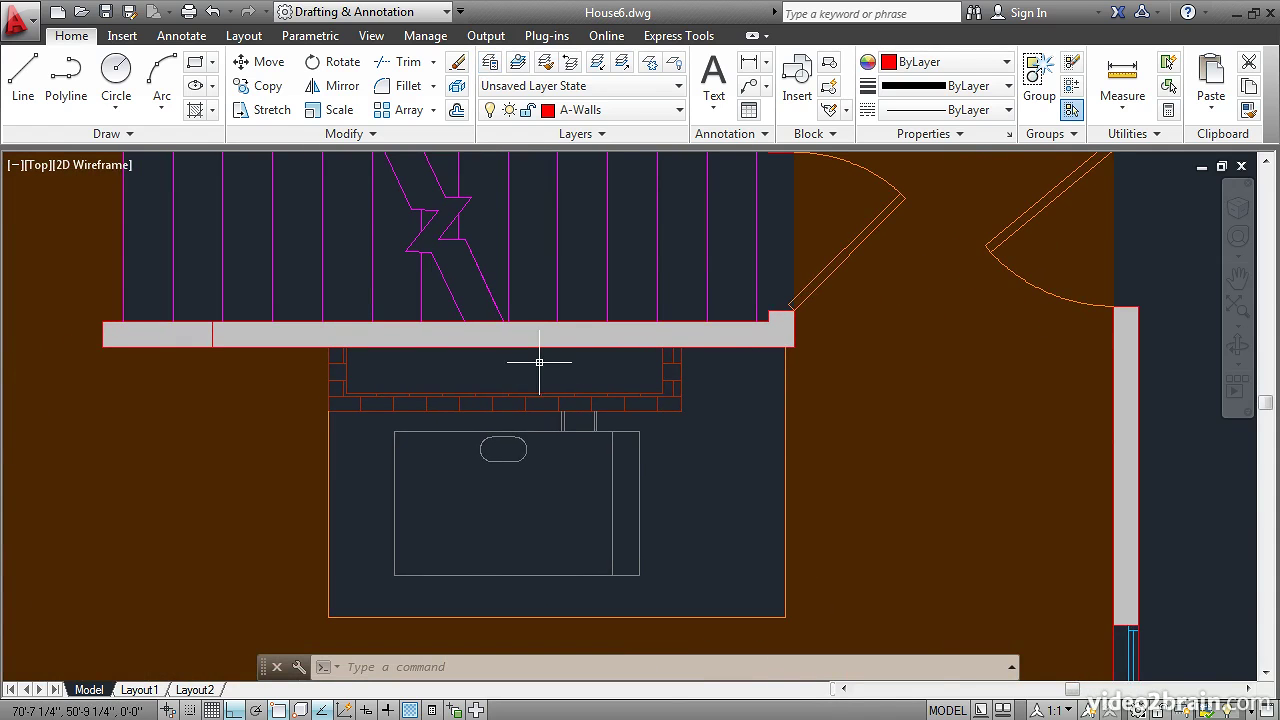
pyautogui.scroll(-2, 691, 488)
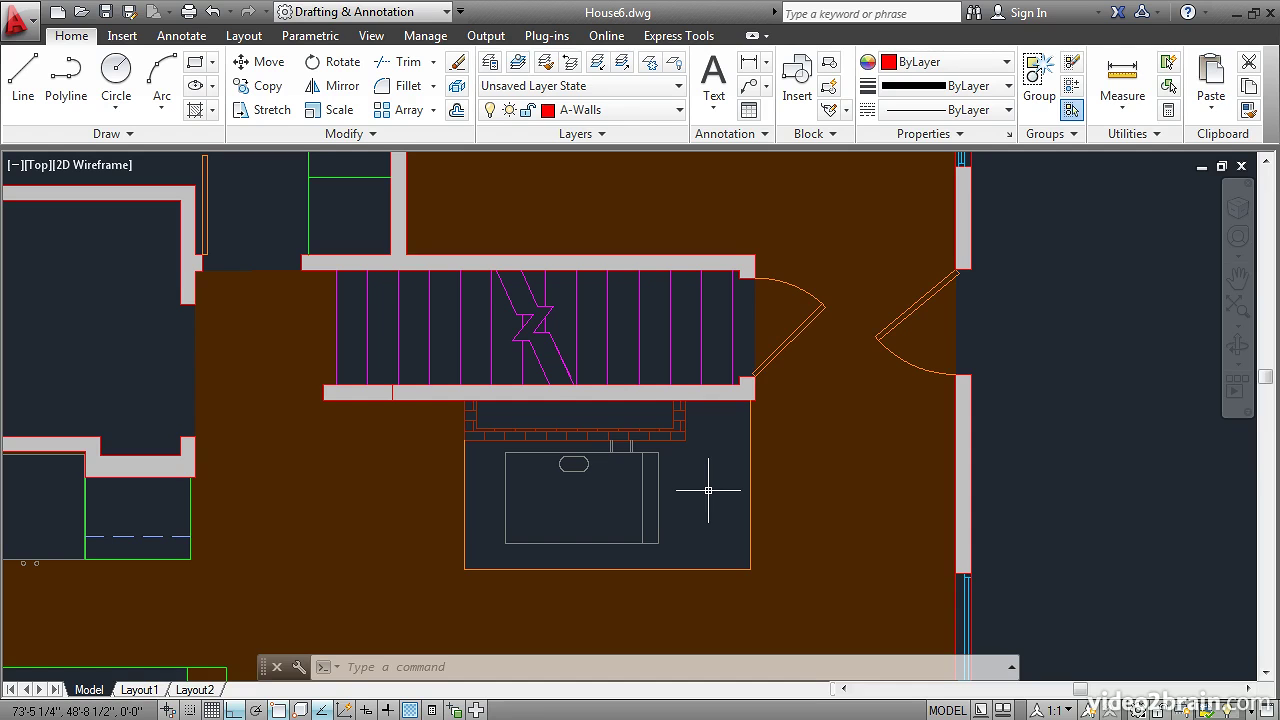
pyautogui.click(749, 506)
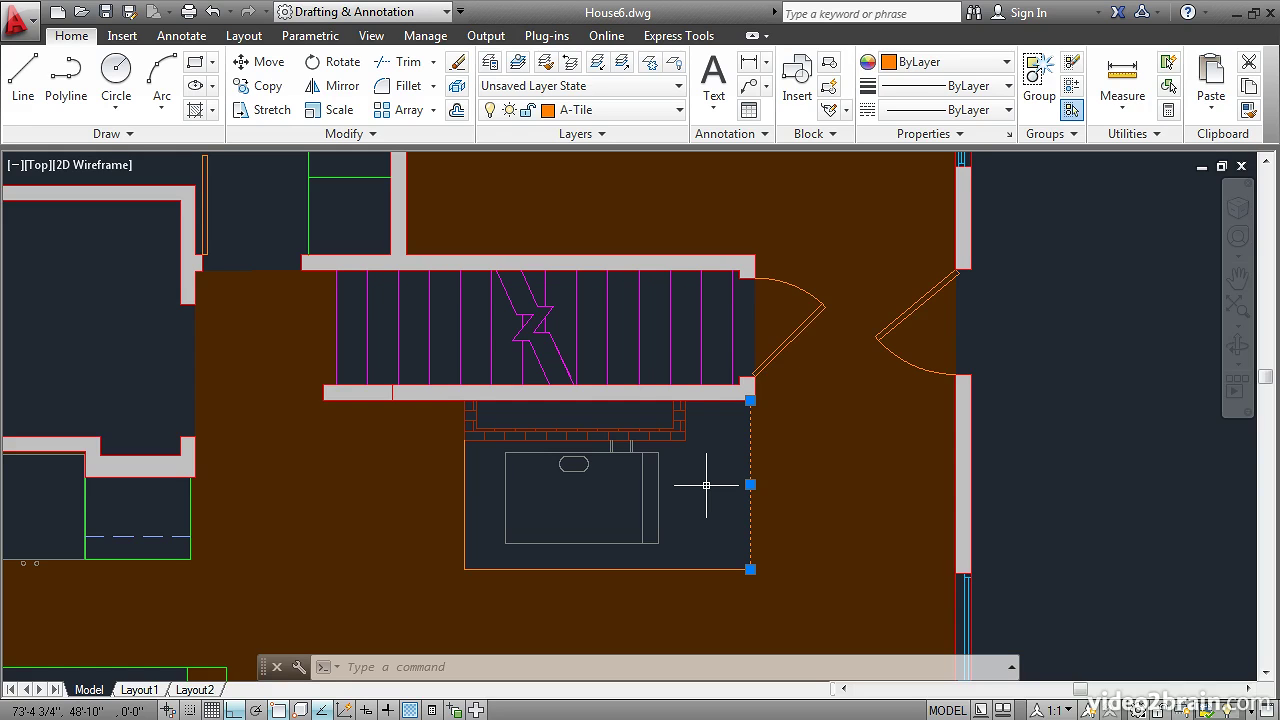
pyautogui.press('Escape')
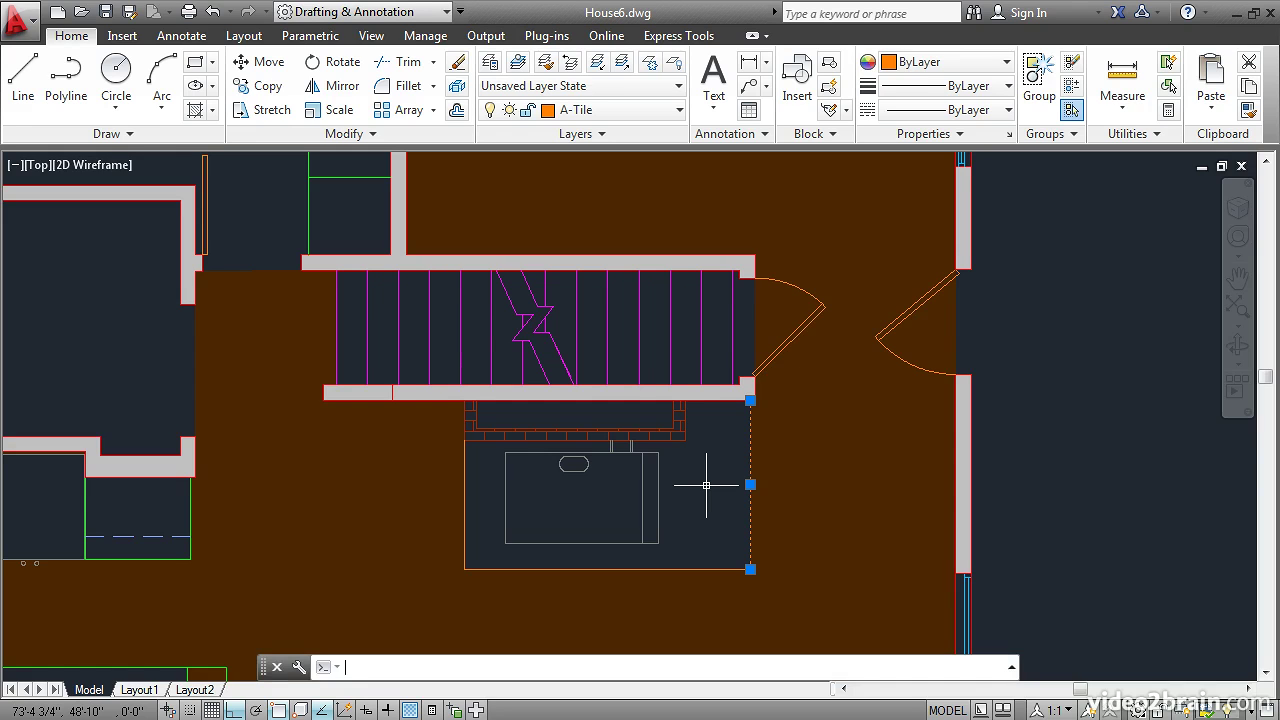
pyautogui.click(692, 480)
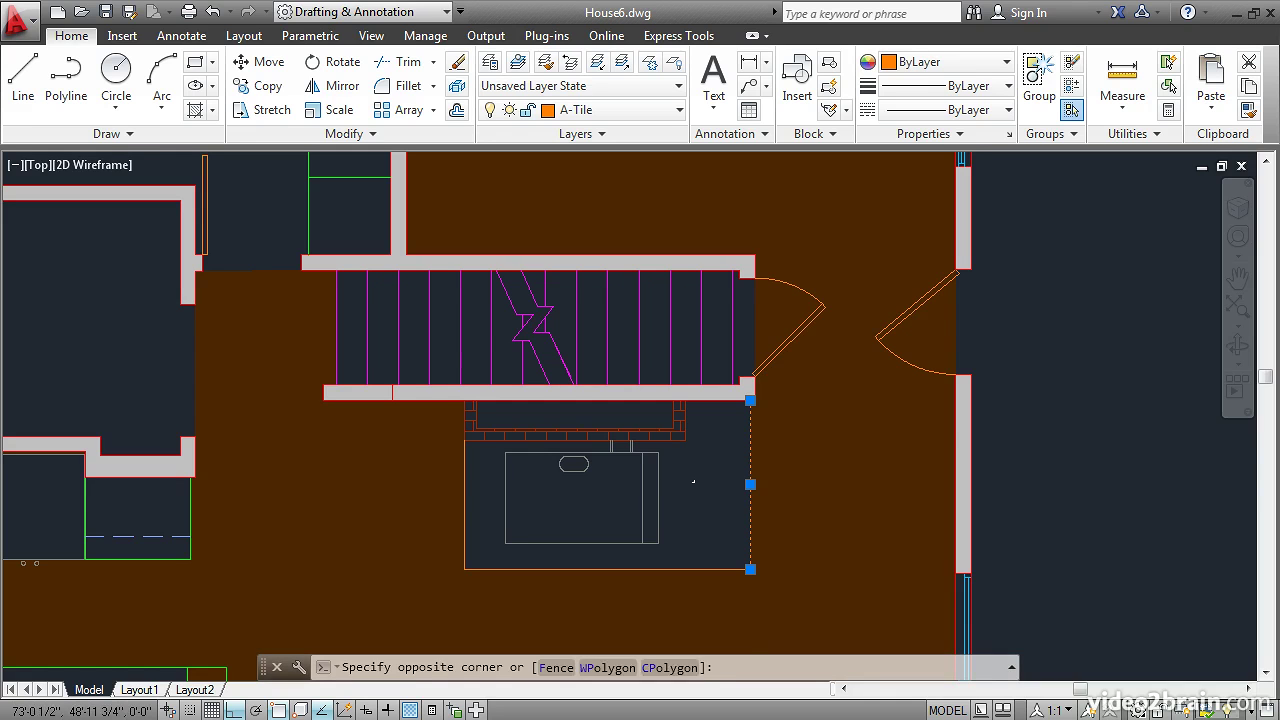
pyautogui.press('Escape')
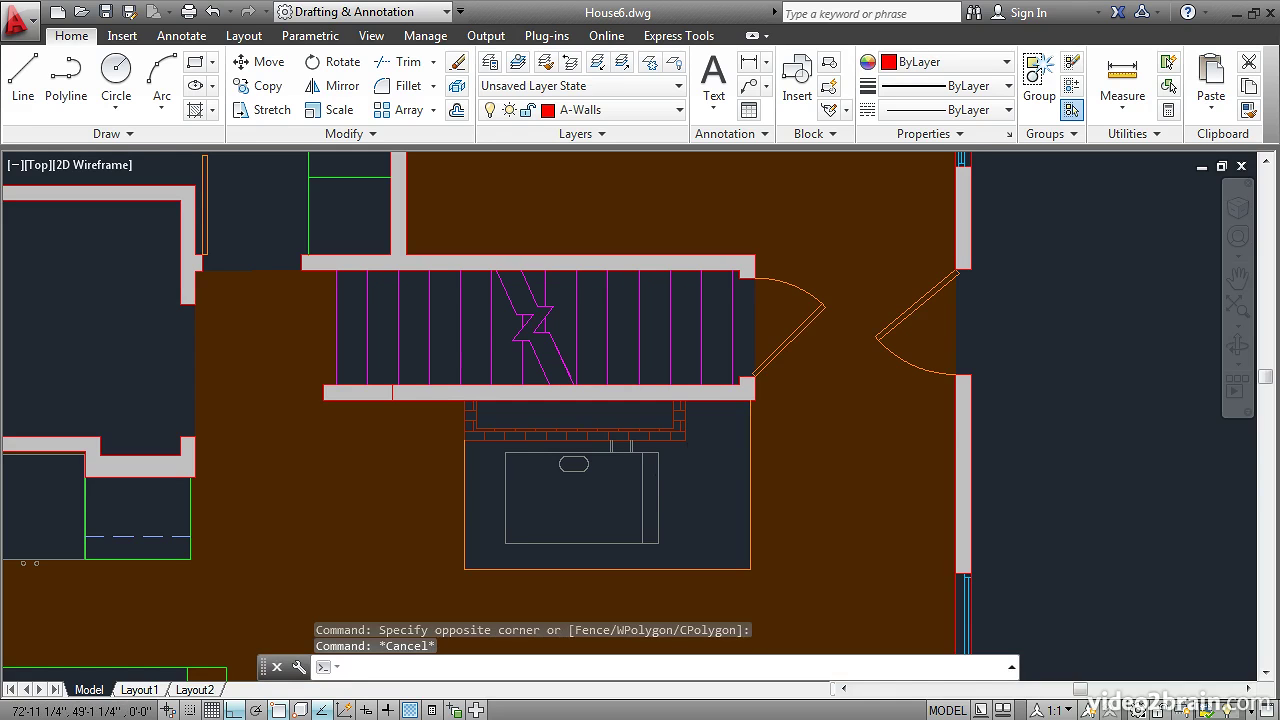
pyautogui.click(663, 441)
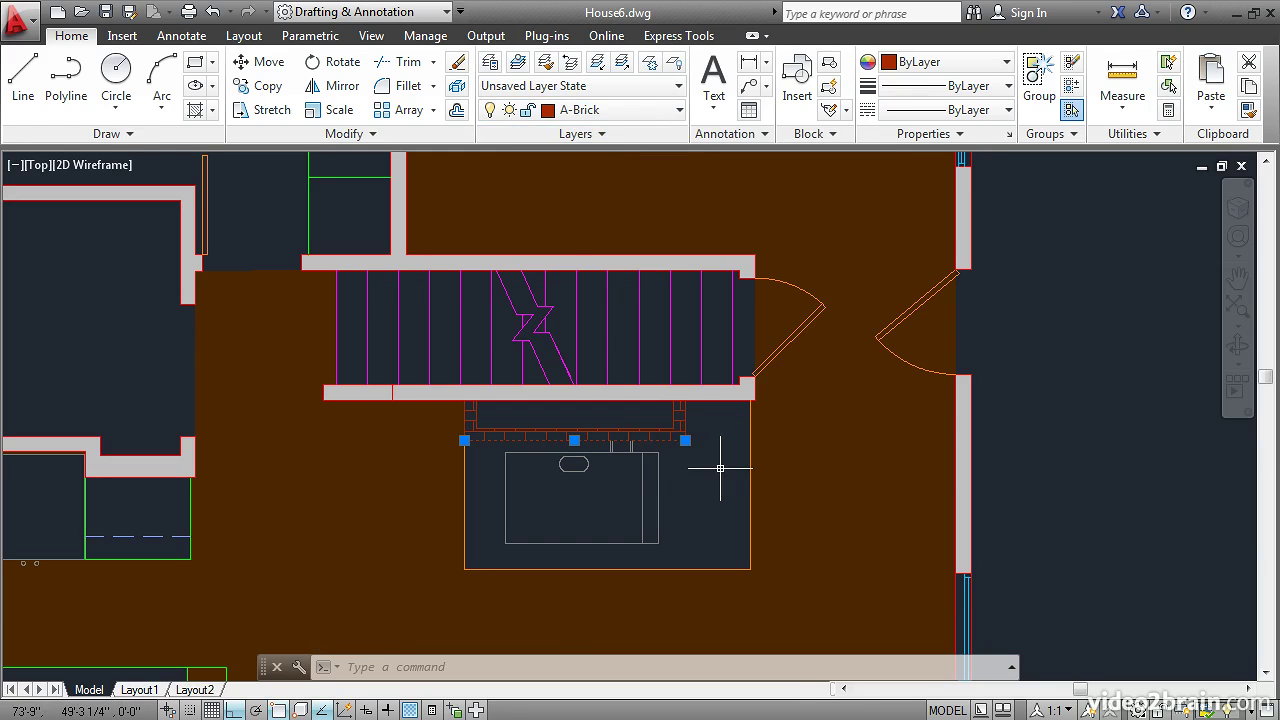
pyautogui.press('Escape')
# Step: Assign a 0.70 mm lineweight to the A-Brick layer
pyautogui.click(489, 63)
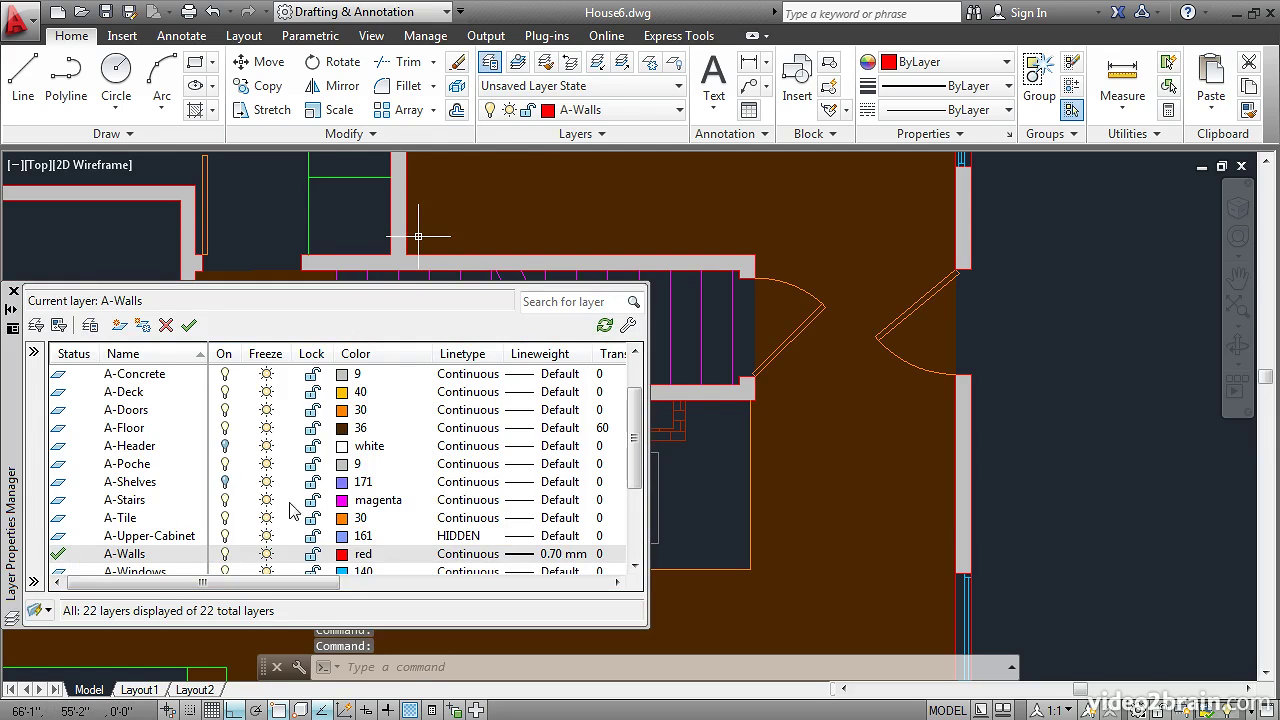
pyautogui.scroll(3, 632, 450)
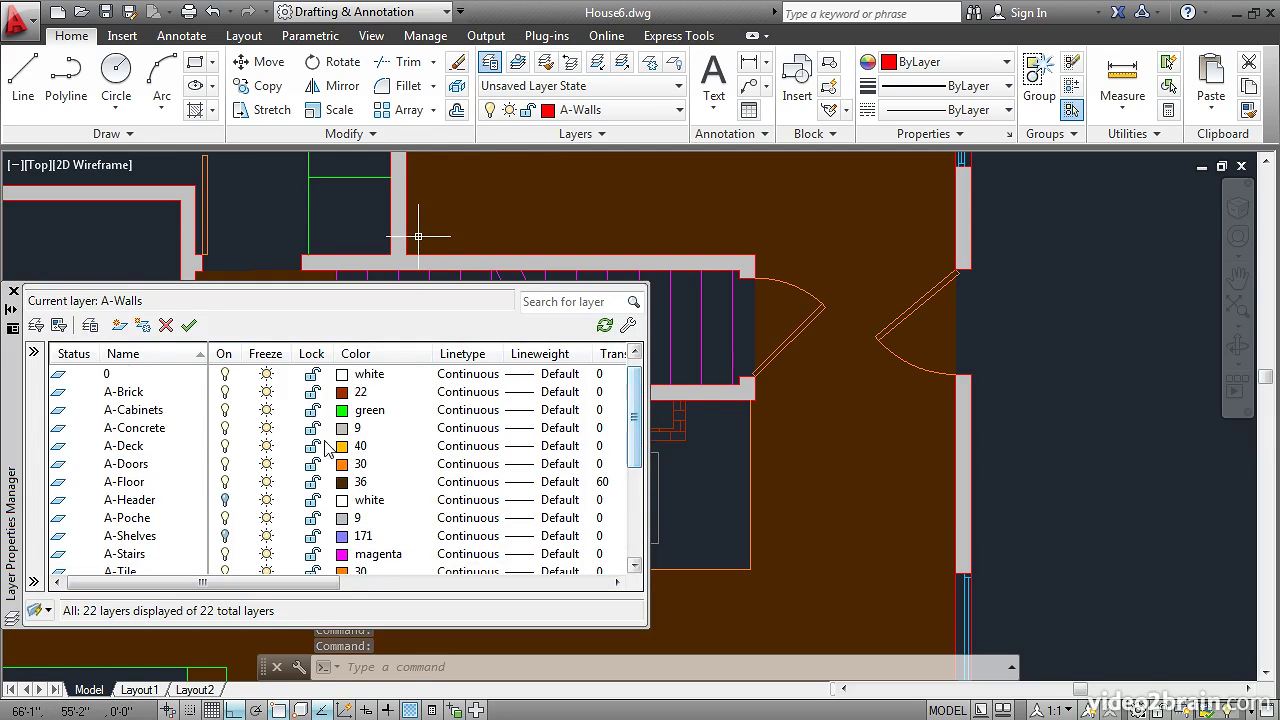
pyautogui.click(524, 391)
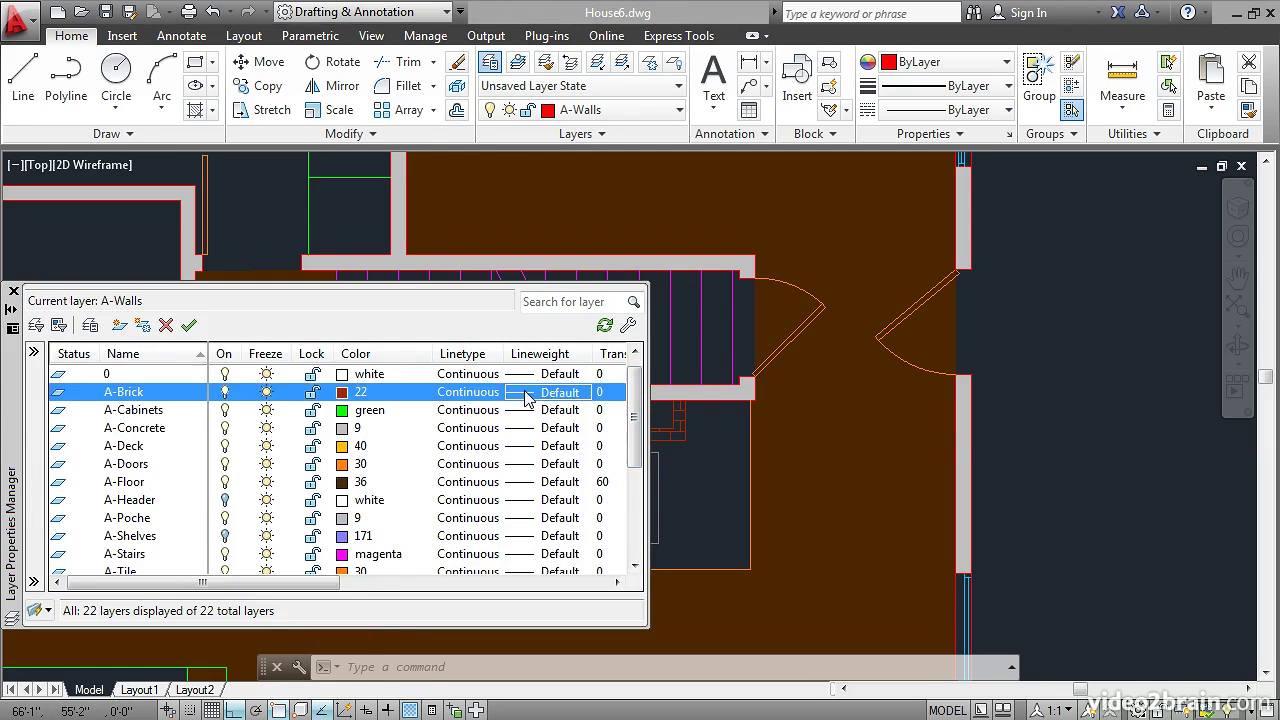
pyautogui.click(525, 393)
pyautogui.moveTo(748, 295); pyautogui.dragTo(748, 347)
pyautogui.click(575, 347)
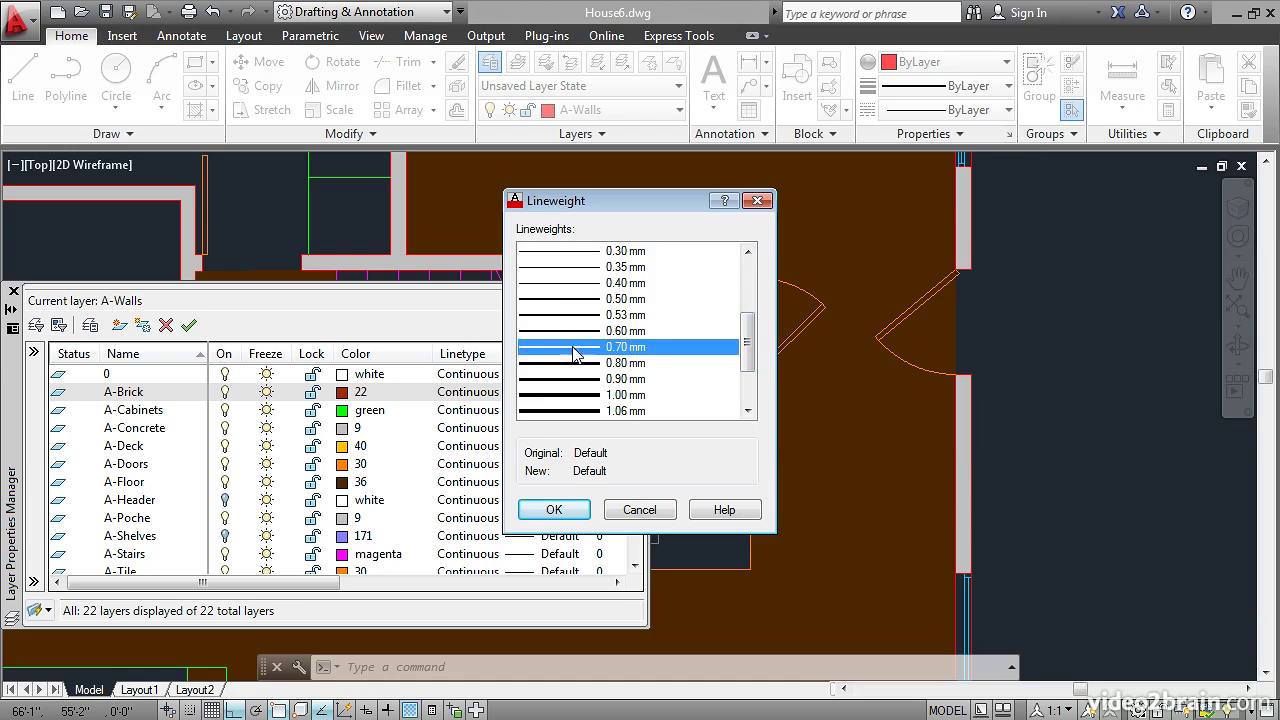
pyautogui.click(554, 509)
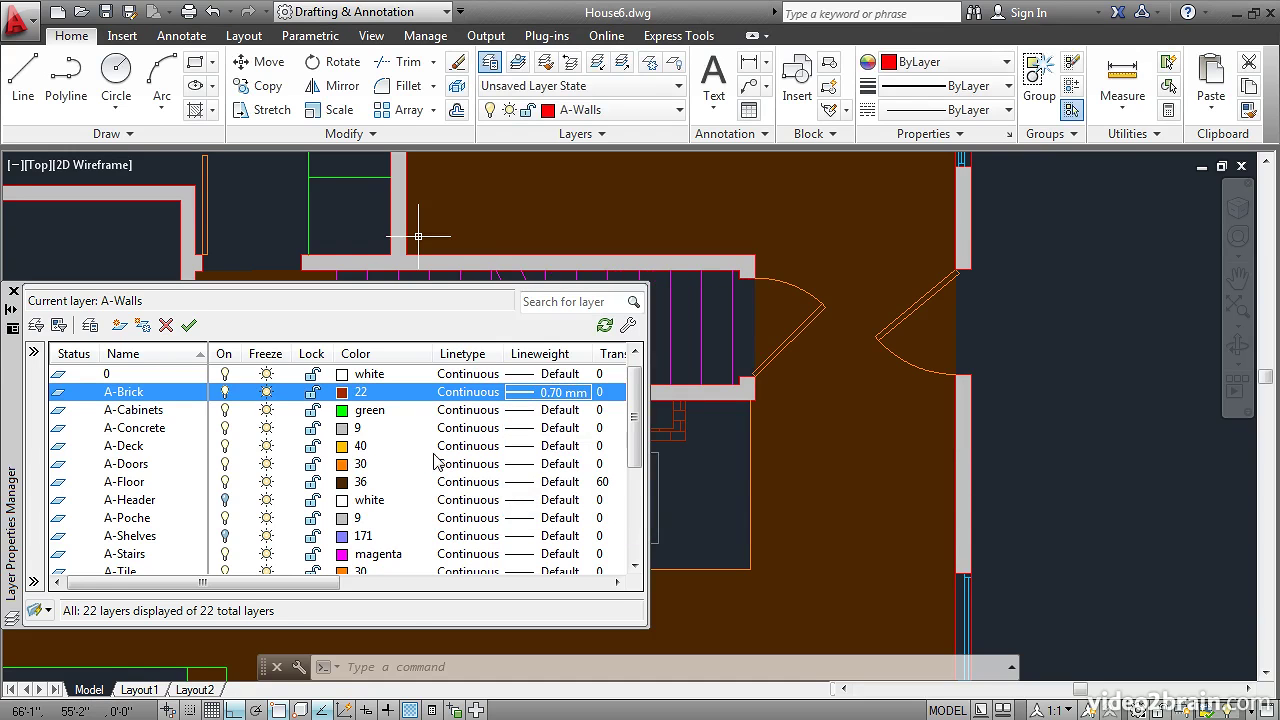
# Step: Assign a 0.20 mm lineweight to the A-Tile layer
pyautogui.moveTo(635, 414); pyautogui.dragTo(635, 436)
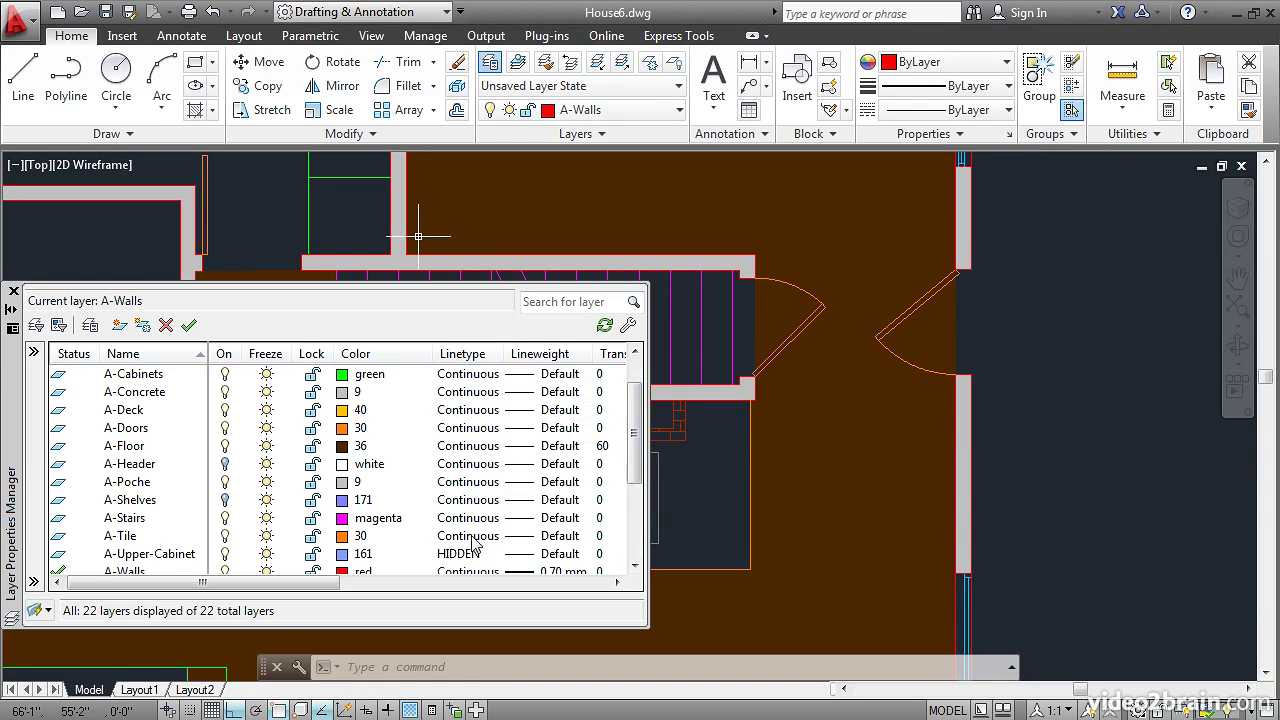
pyautogui.click(543, 537)
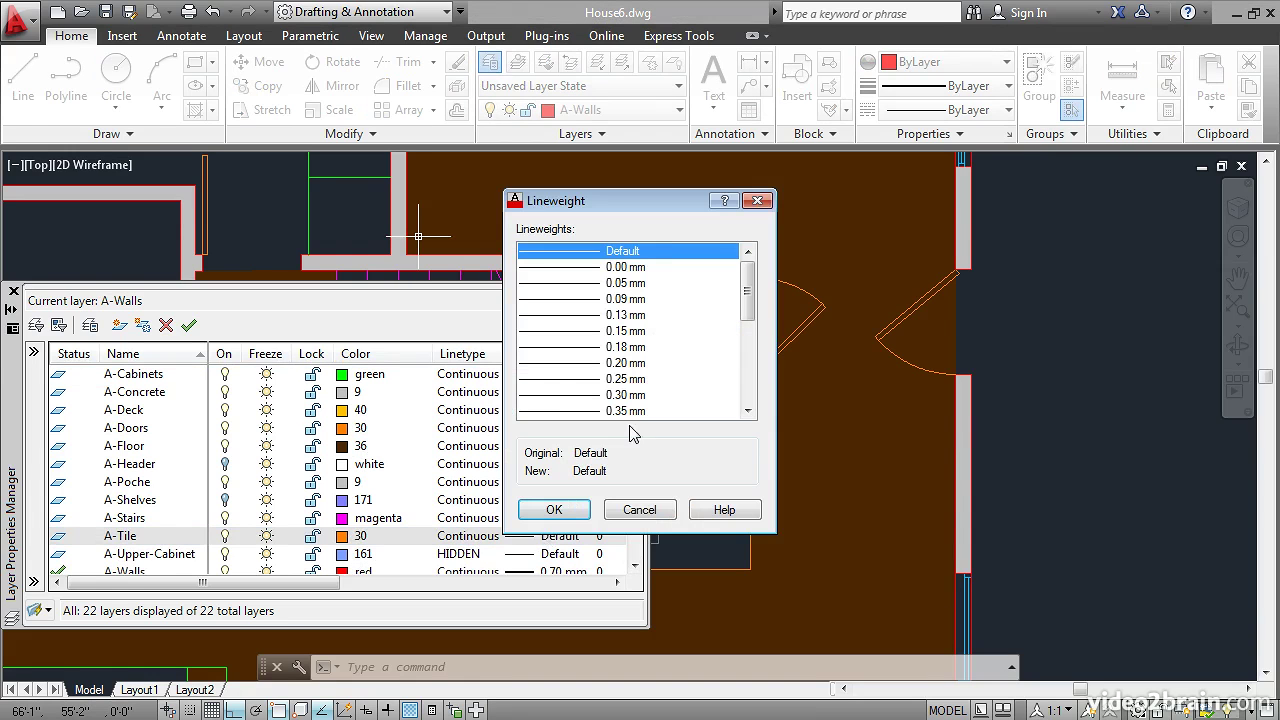
pyautogui.click(590, 363)
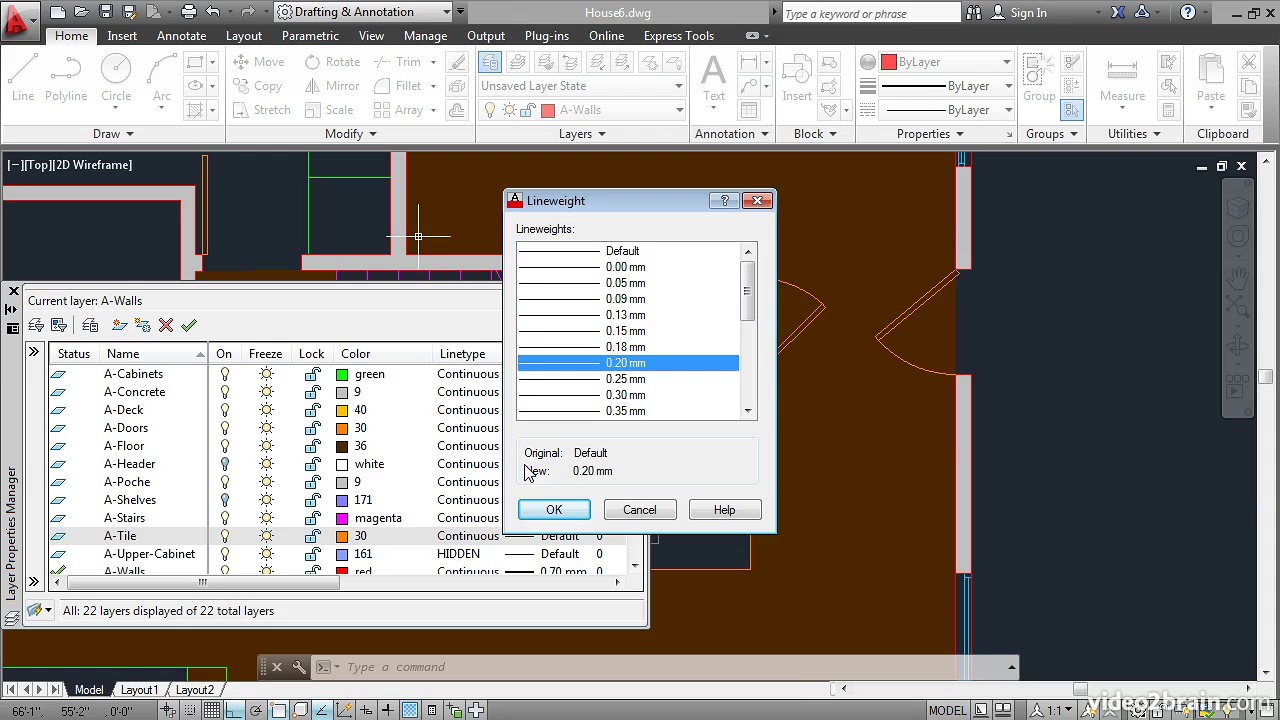
pyautogui.click(554, 511)
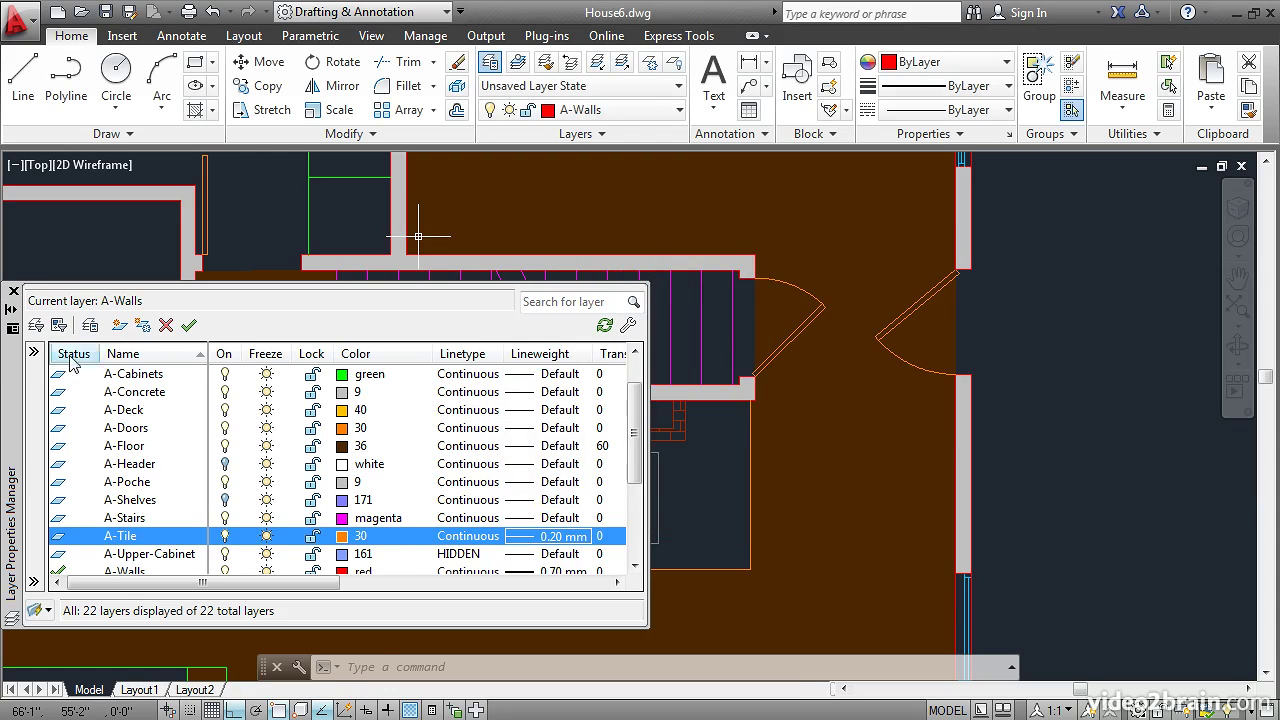
# Step: Close the layer manager and turn on lineweight display to compare the brick and tile lines below the stairs
pyautogui.click(13, 291)
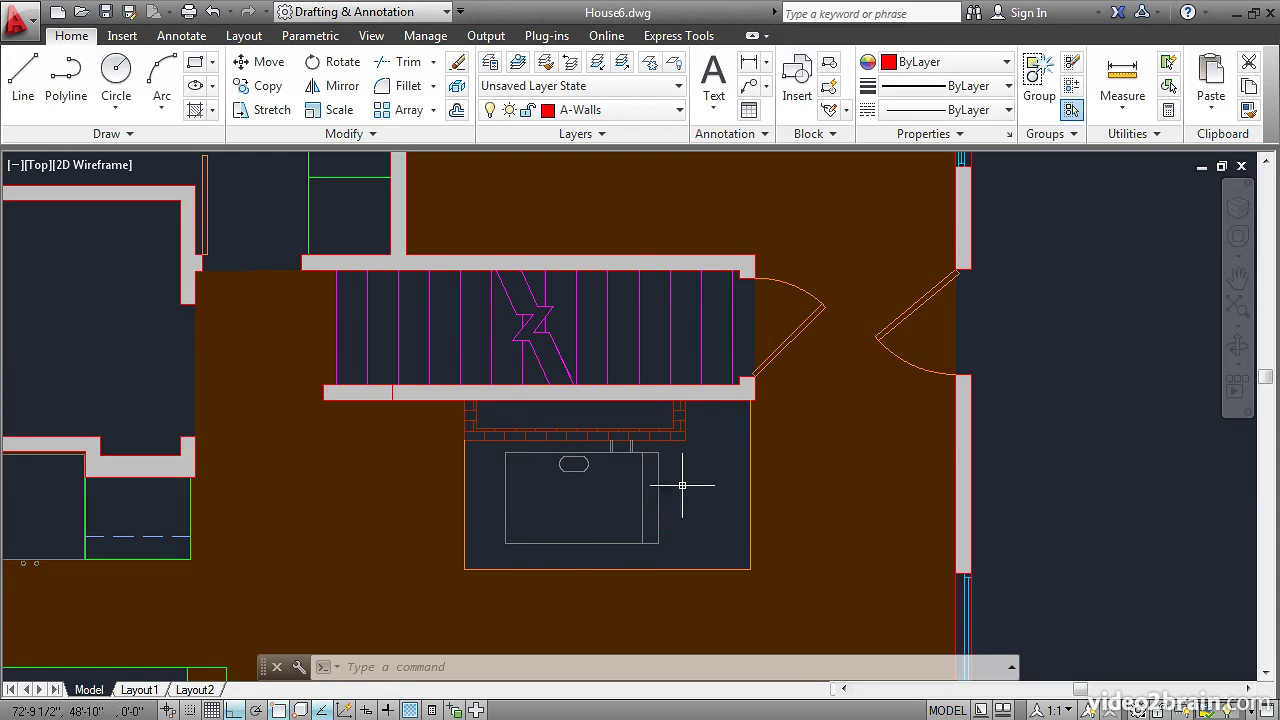
pyautogui.click(389, 710)
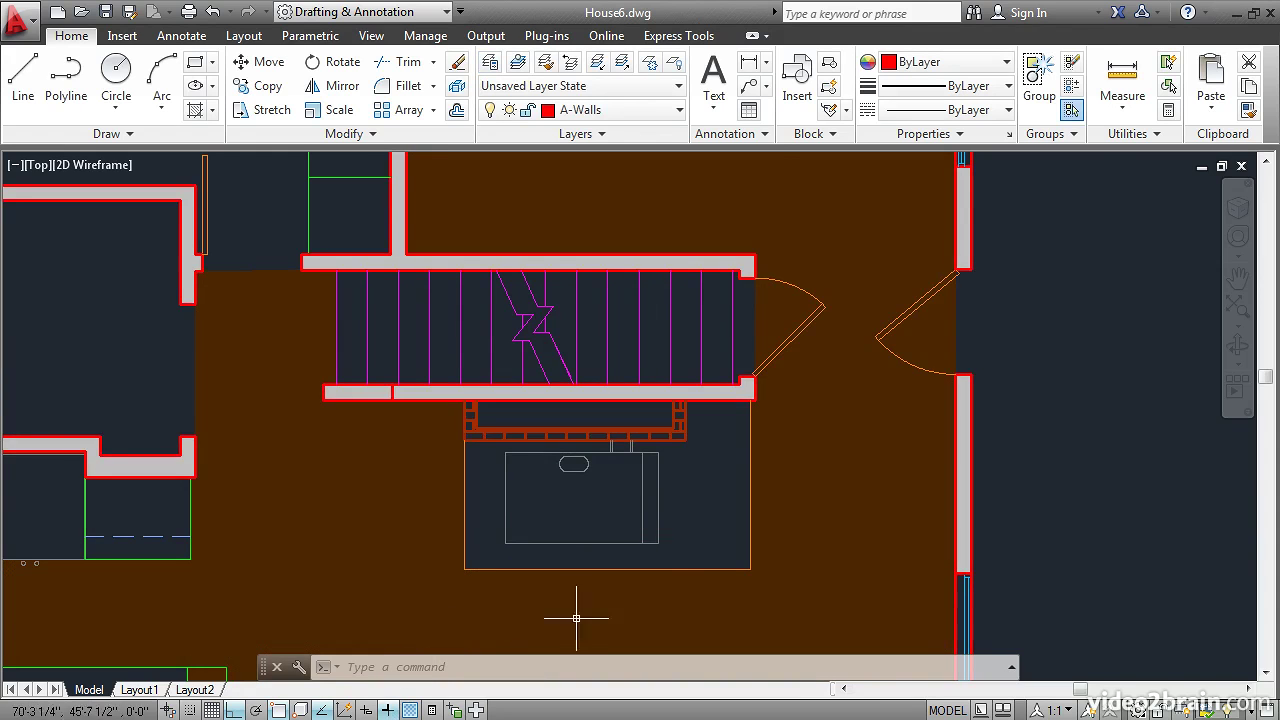
pyautogui.scroll(2, 706, 473)
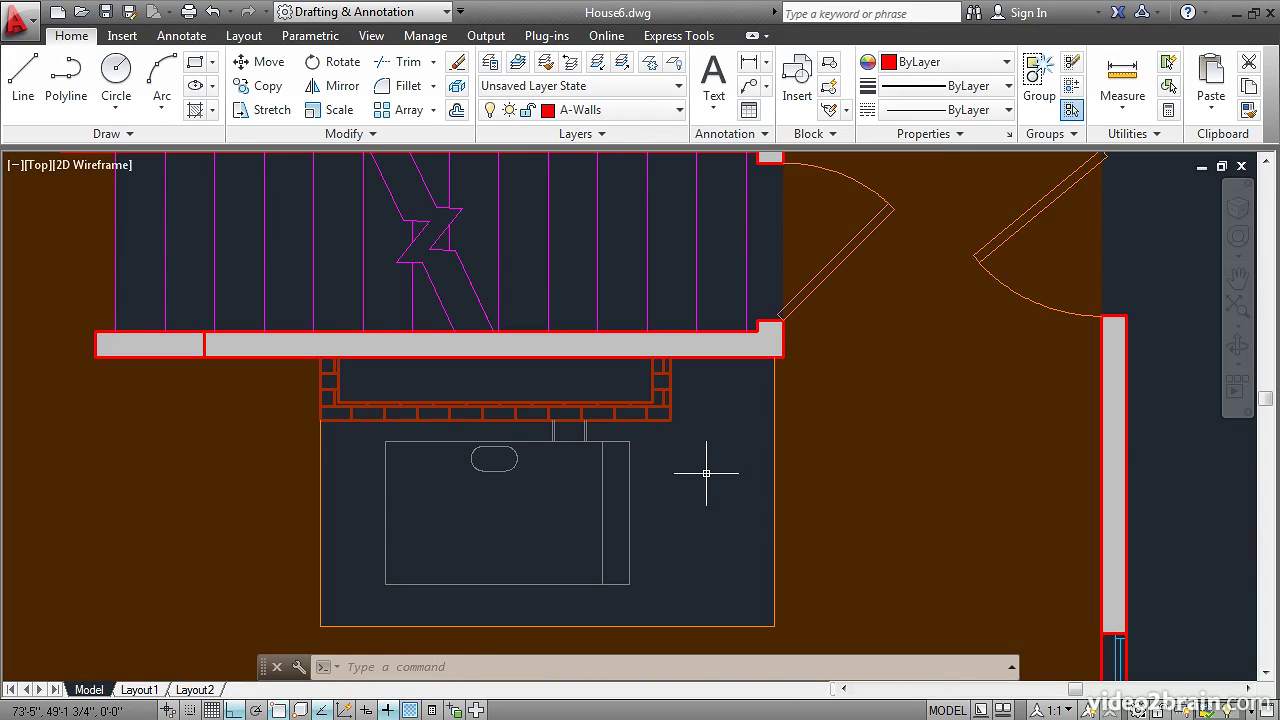